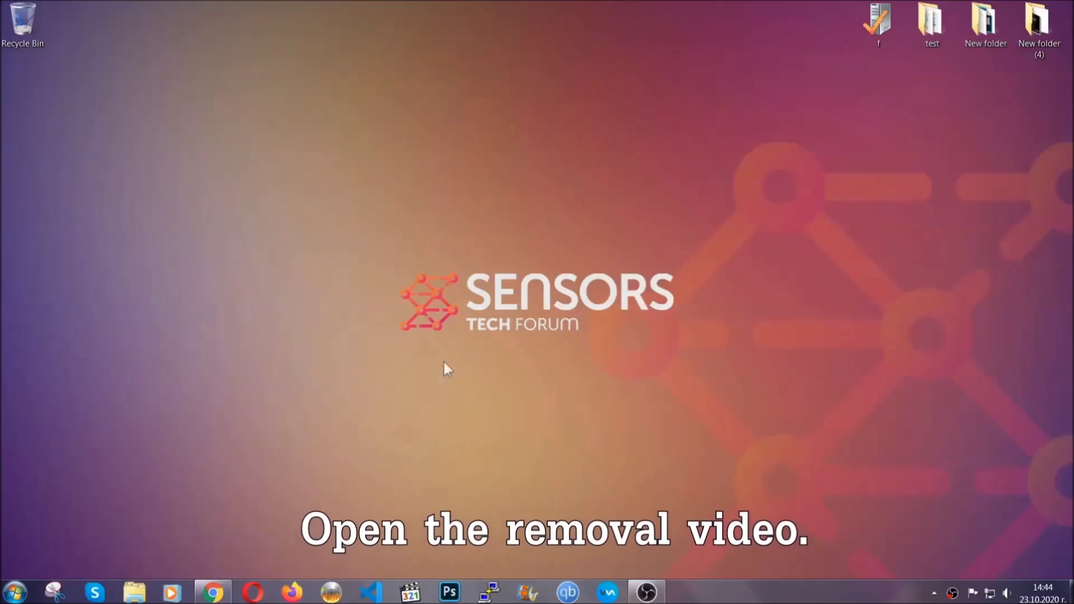
- Follow the removal video's SensorsTechForum description link and launch the downloaded SpyHunter-Installer.exe
left_click(213, 594)
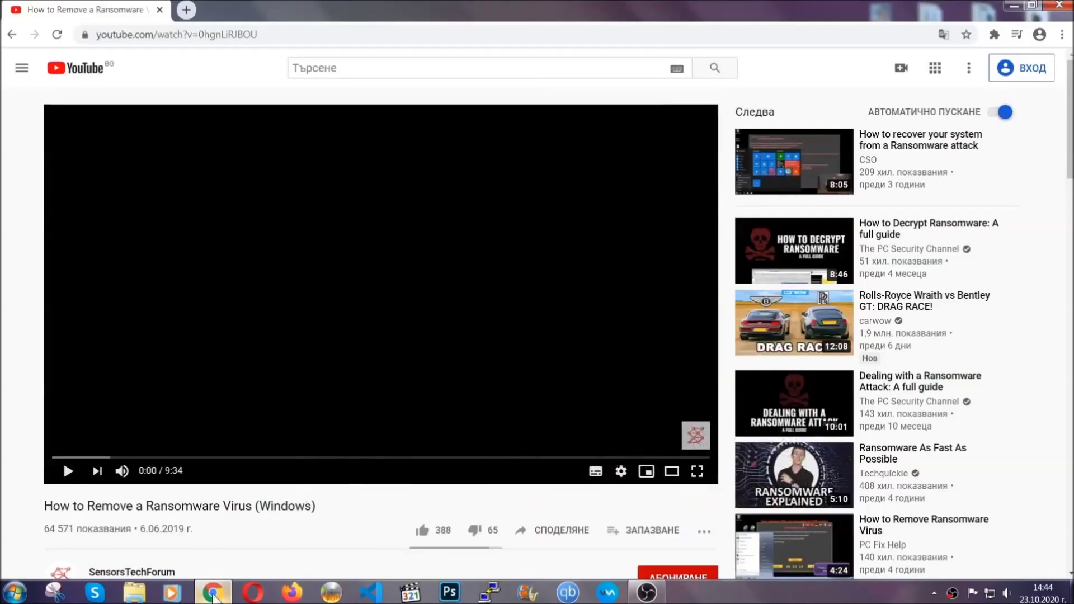
scroll(194, 459, "down", 4)
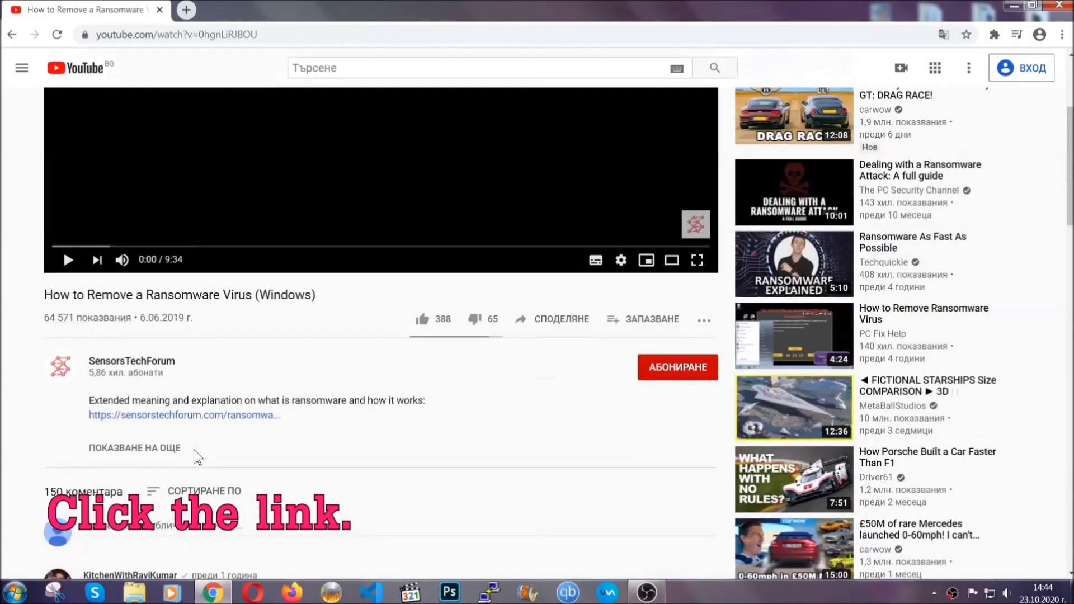
left_click(215, 418)
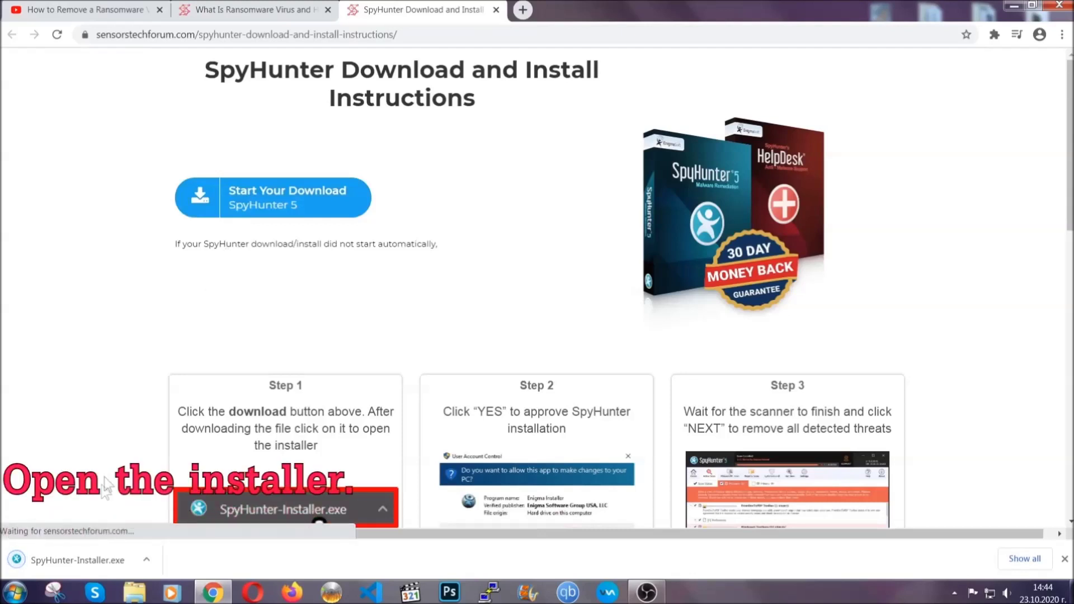
left_click(77, 560)
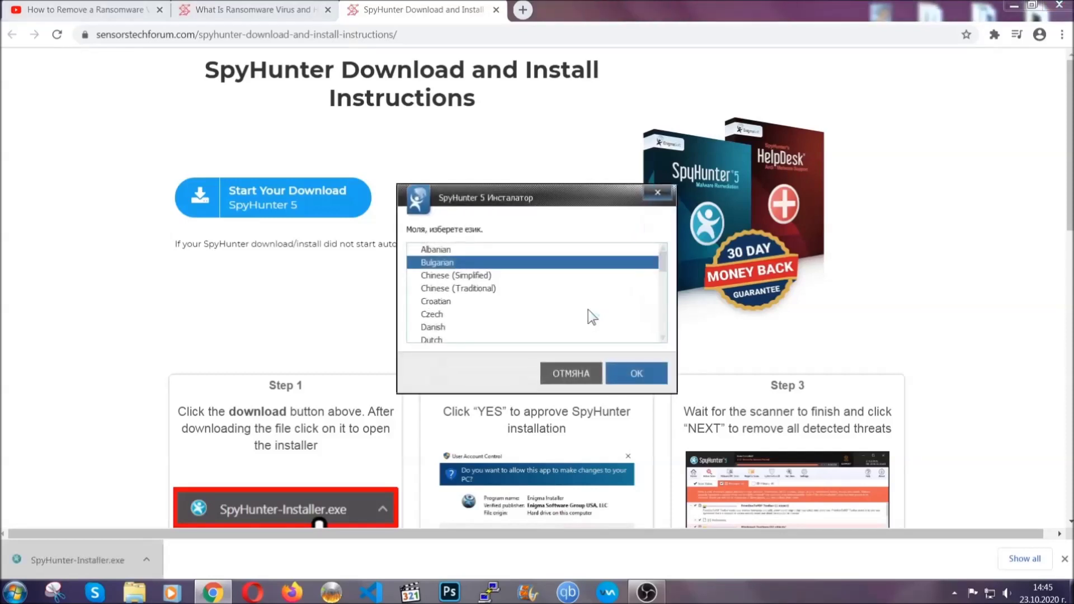
- Install SpyHunter 5 in English, accepting the EULA and Privacy Policy, and finish setup
scroll(552, 307, "down", 2)
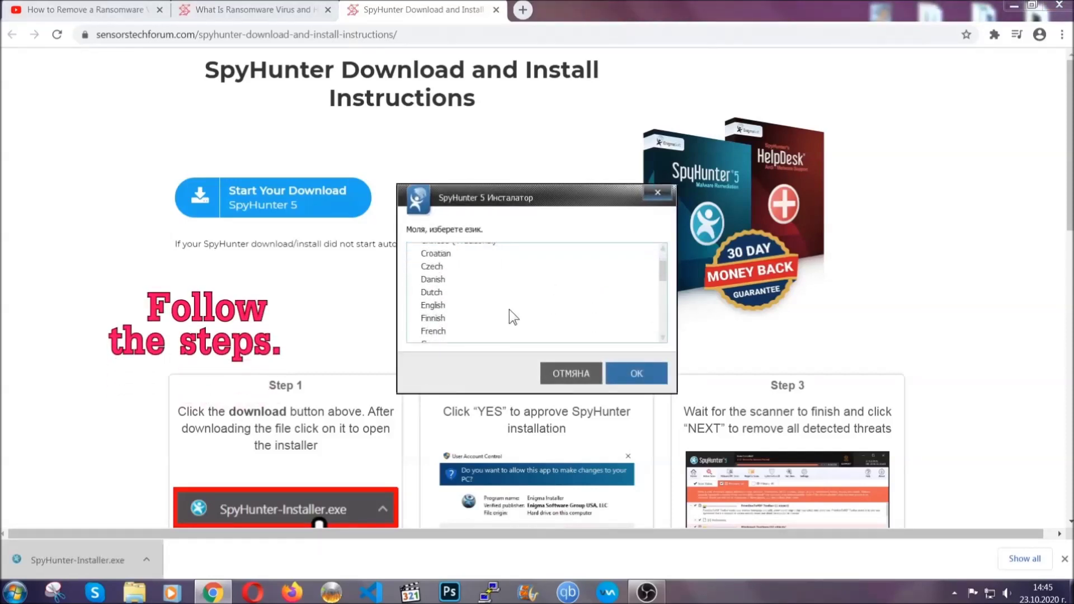
left_click(506, 307)
left_click(627, 373)
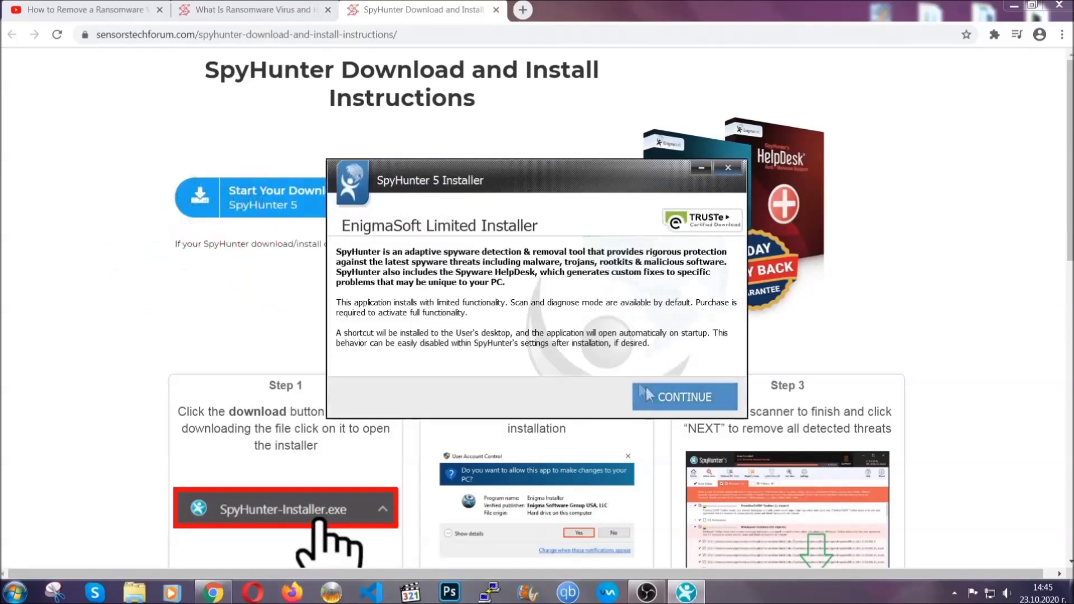
left_click(647, 391)
left_click(616, 362)
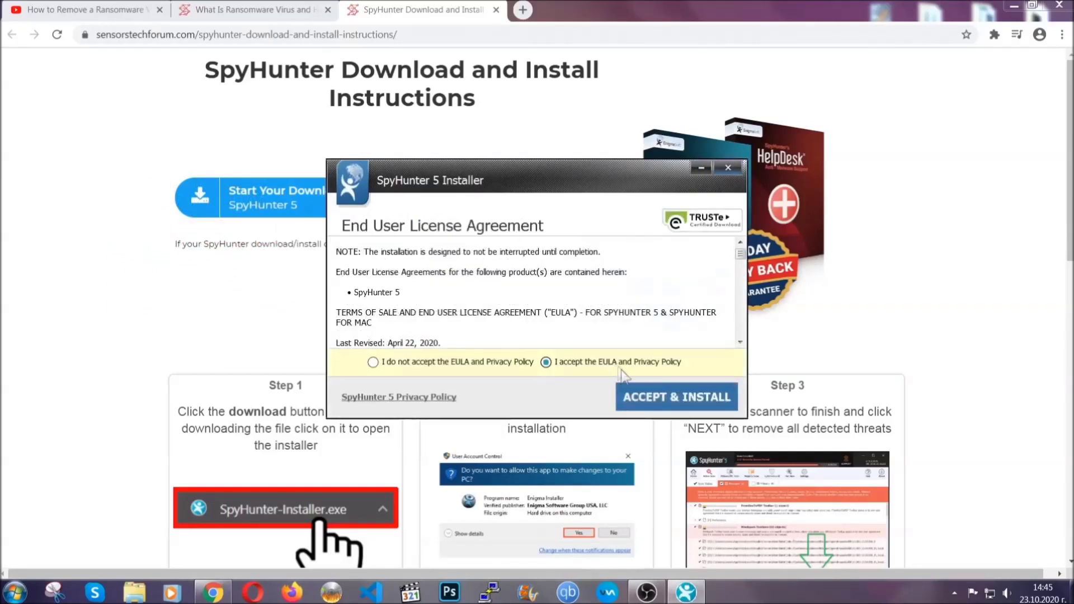
left_click(641, 391)
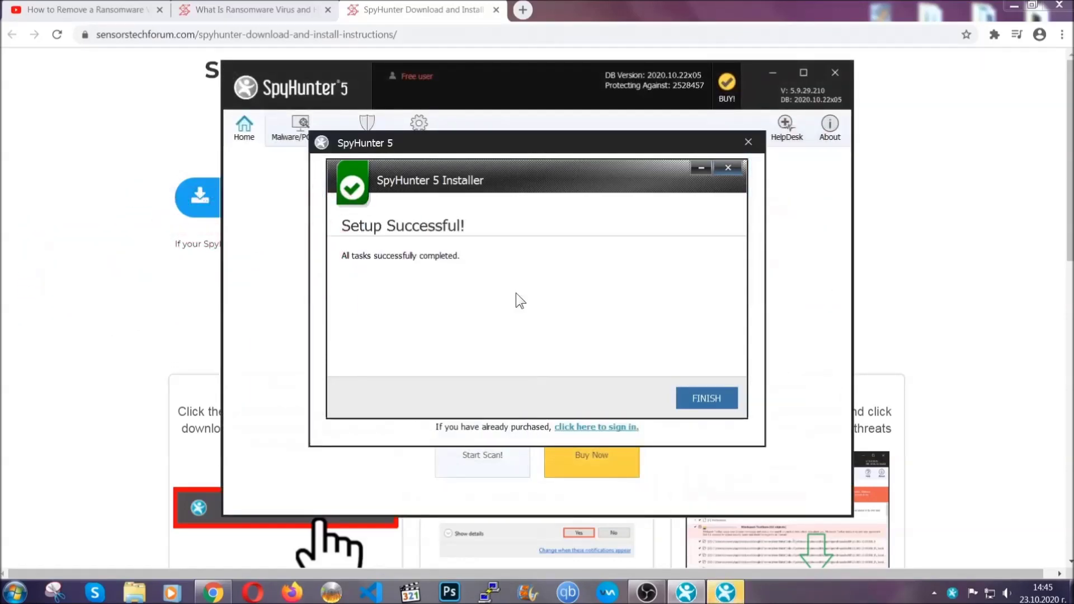
left_click(687, 400)
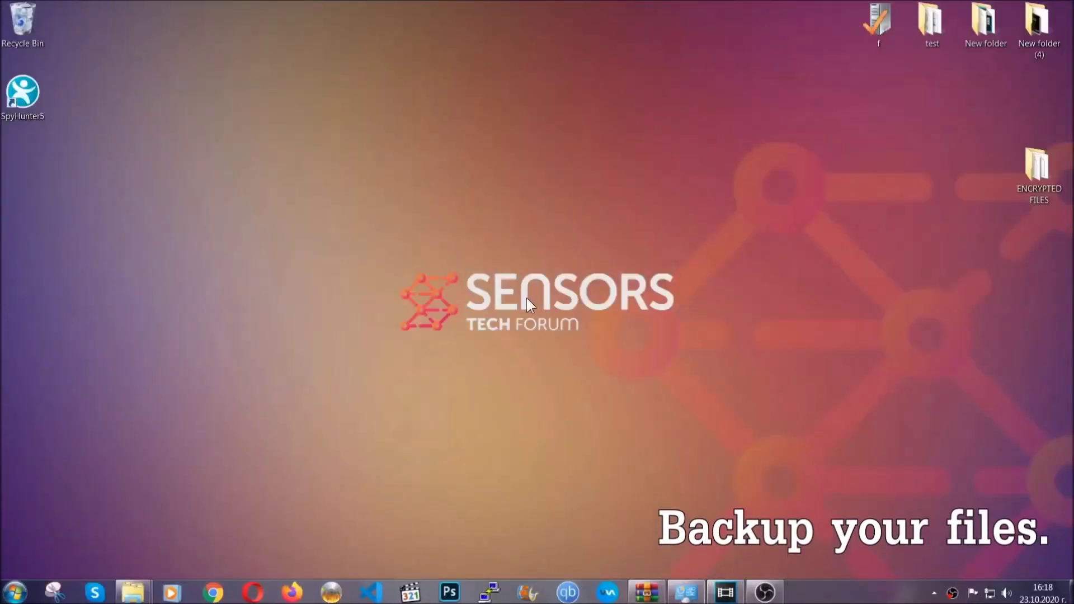
- Select and copy all six .efji files in the ENCRYPTED FILES folder
double_click(1032, 172)
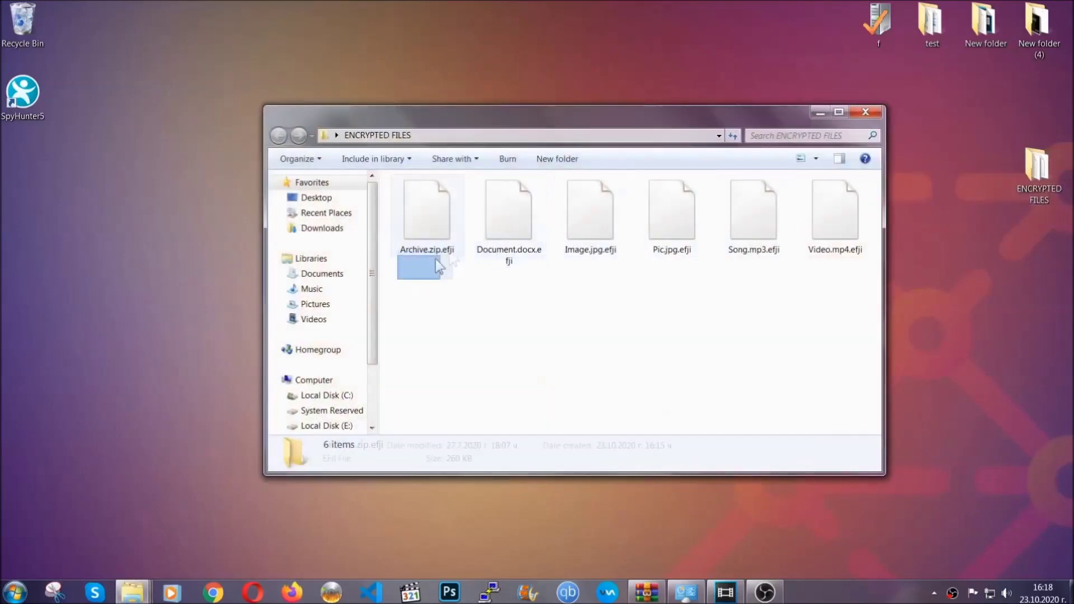
left_click_drag(436, 258, 840, 200)
right_click(840, 199)
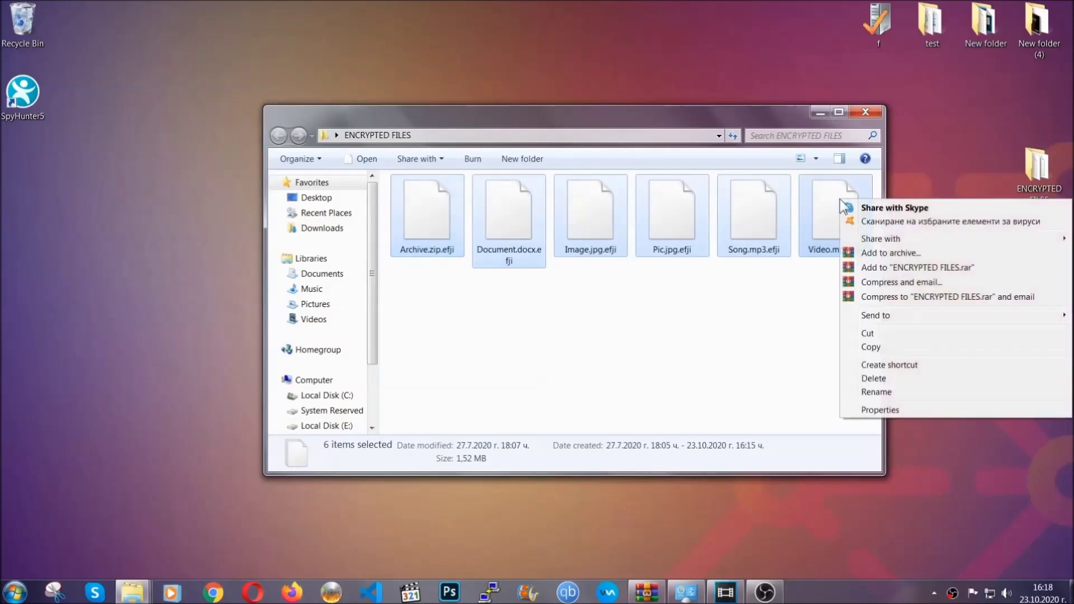
left_click(870, 348)
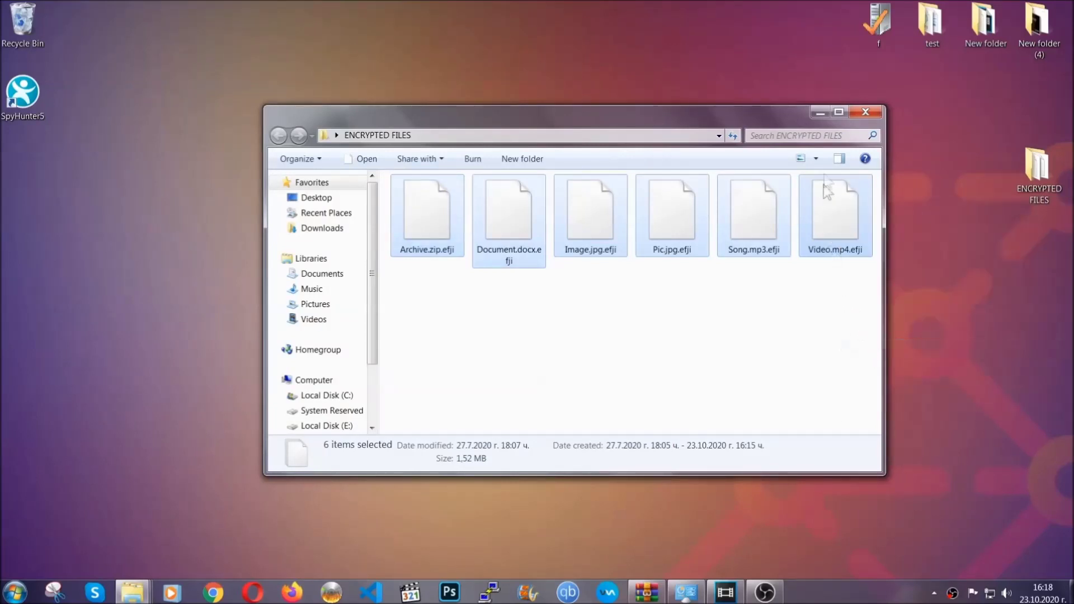
left_click(821, 112)
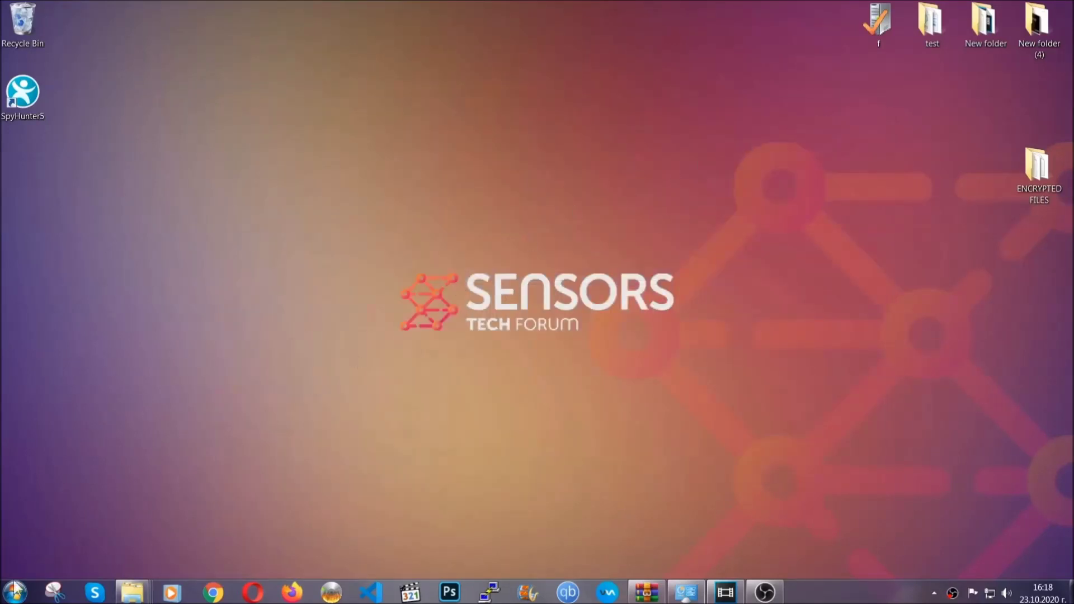
- Paste the six files onto FLASH DRIVE (H:) and close the drive window
left_click(15, 591)
left_click(203, 417)
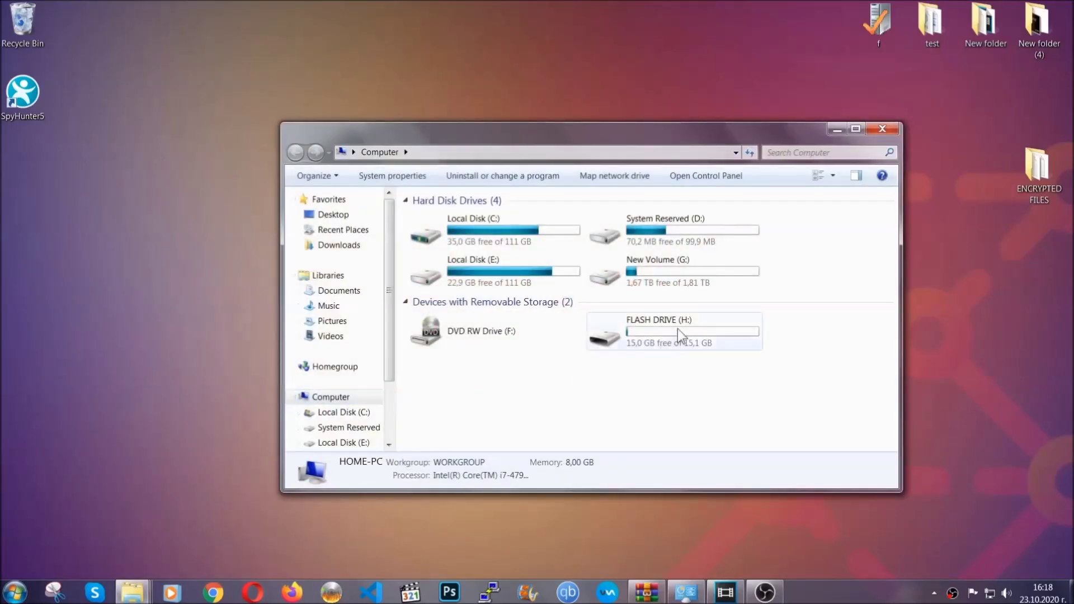
double_click(677, 327)
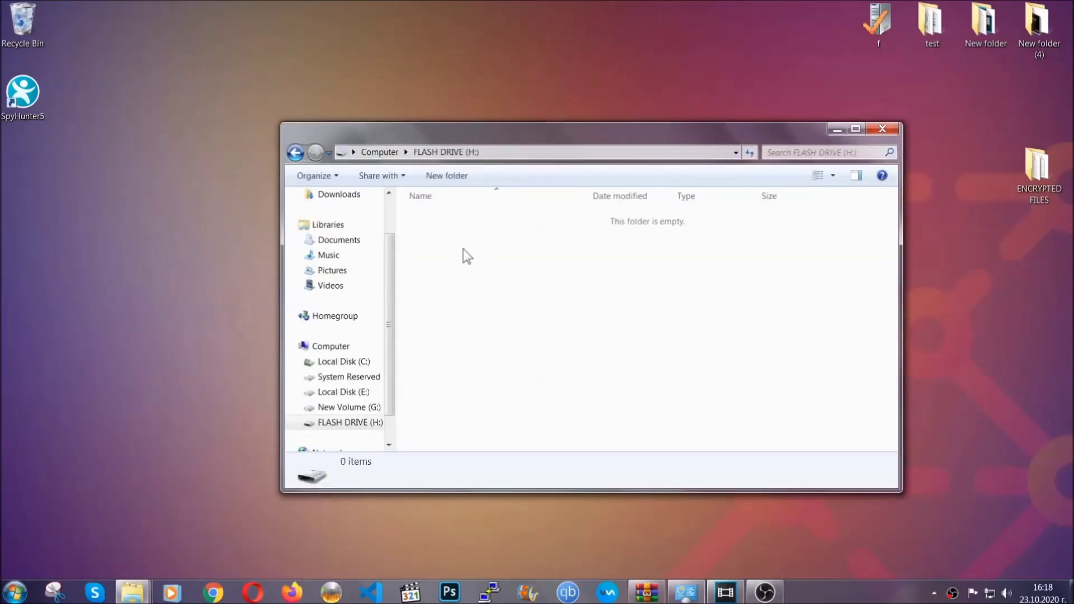
right_click(467, 256)
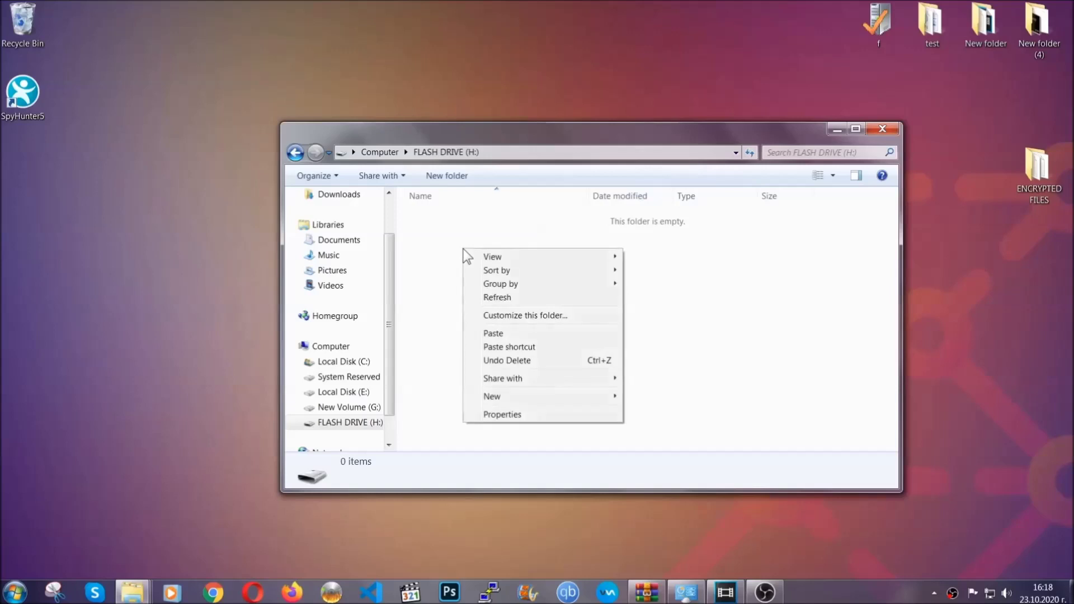
left_click(489, 334)
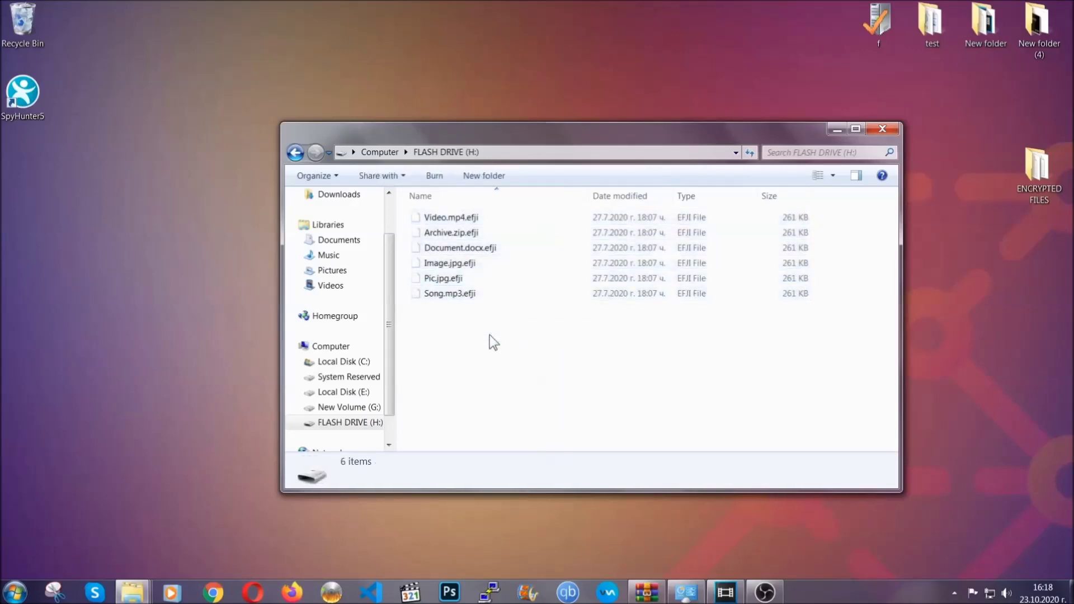
left_click(883, 129)
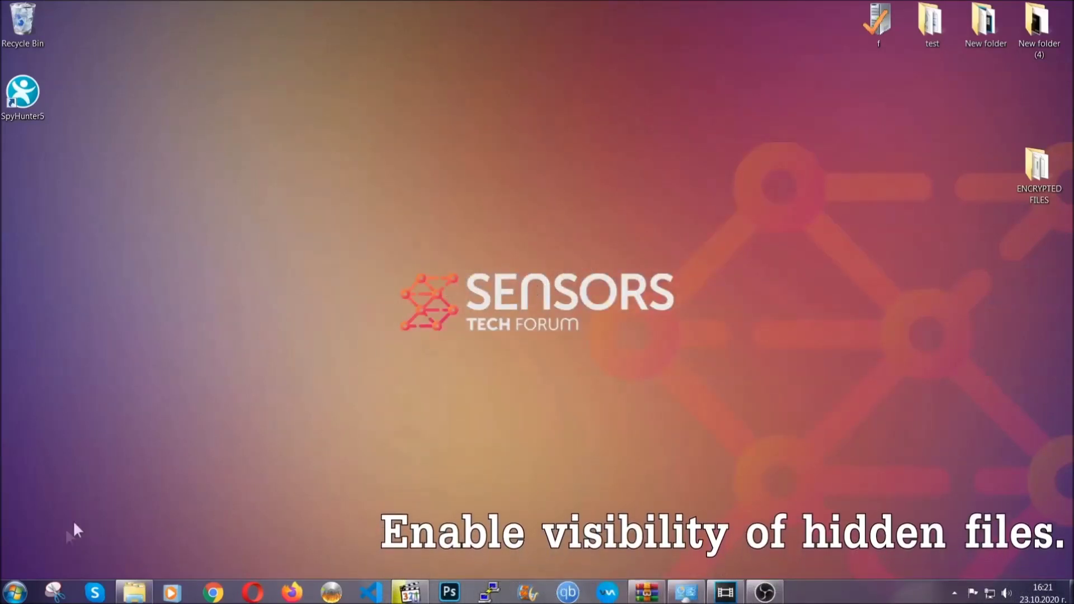
- Find 'hidden files and folders' in Start search and apply Show hidden files, folders, and drives
left_click(14, 592)
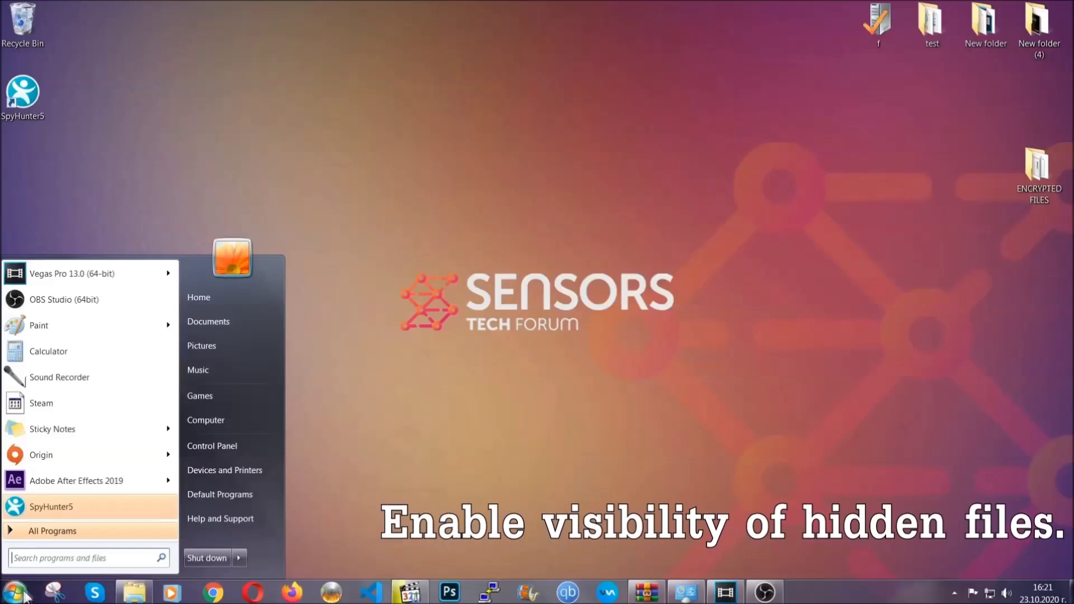
left_click(46, 551)
type("showh")
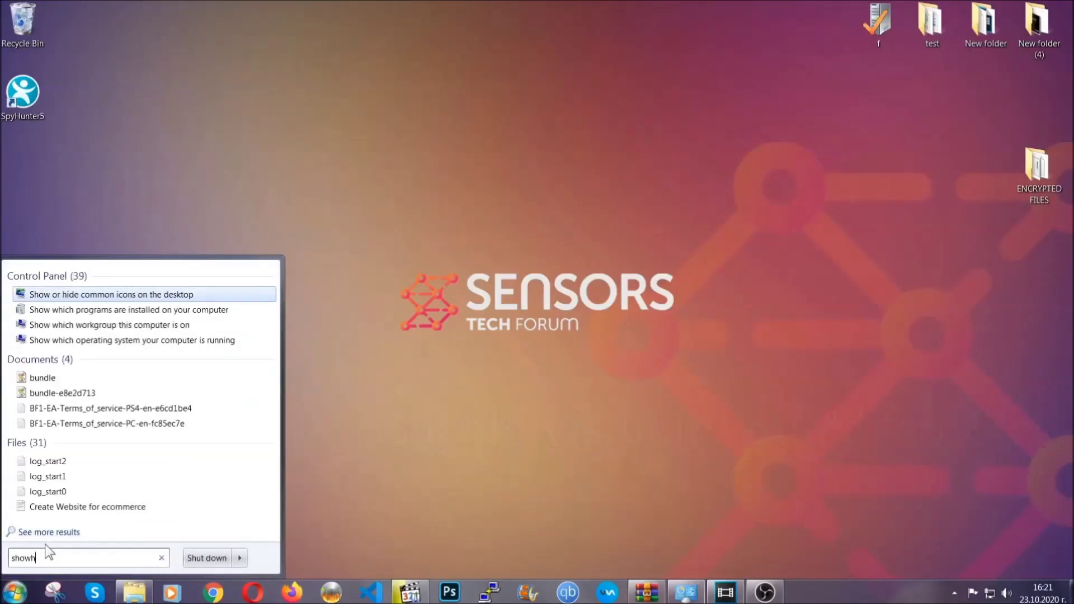
key("BackSpace")
type("hidden f")
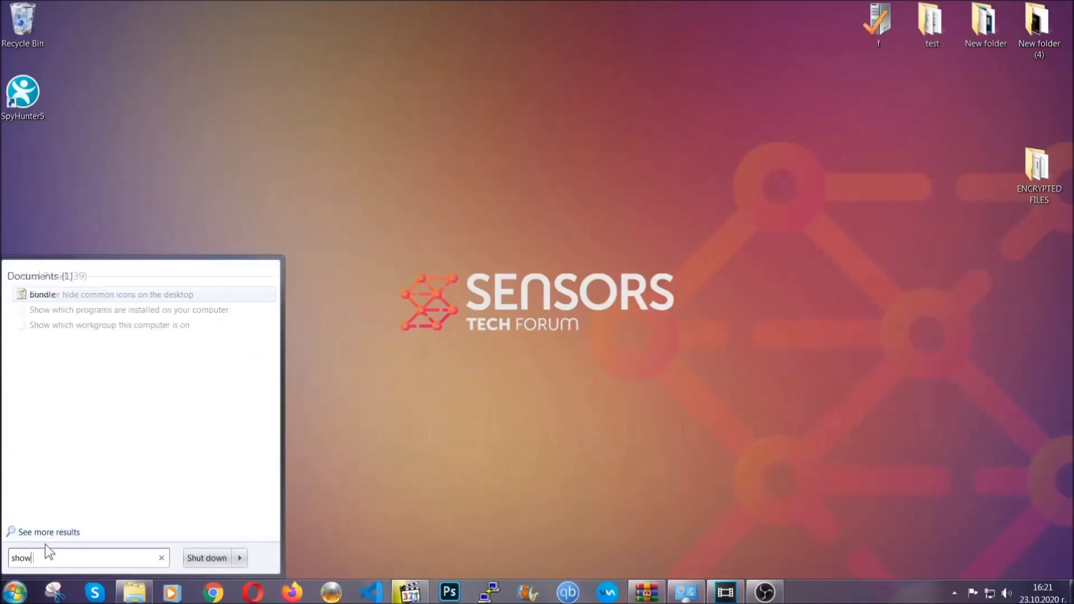
type("iles and folders")
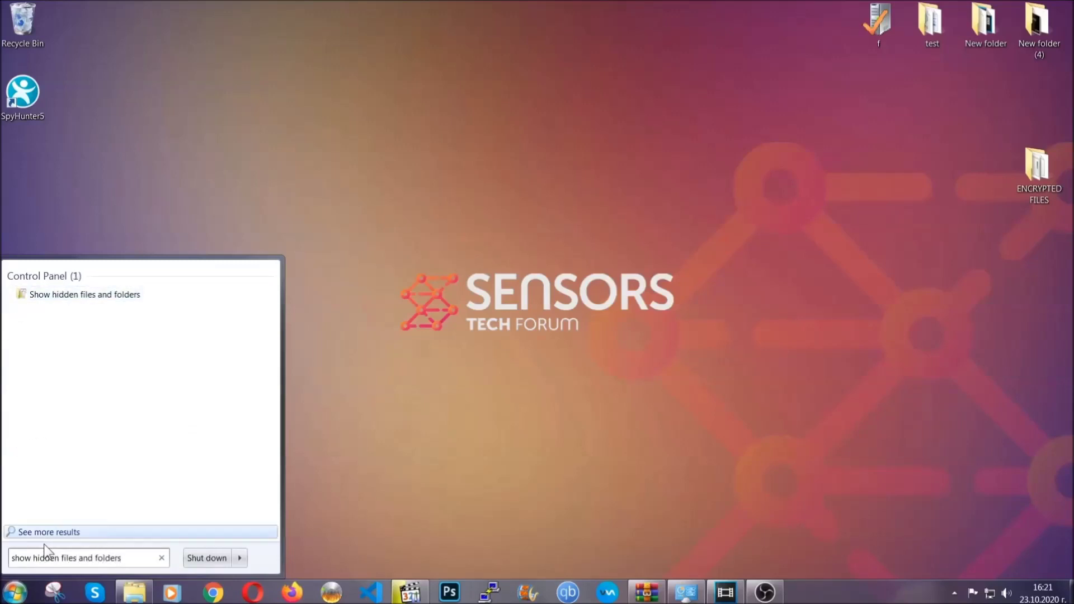
left_click(127, 296)
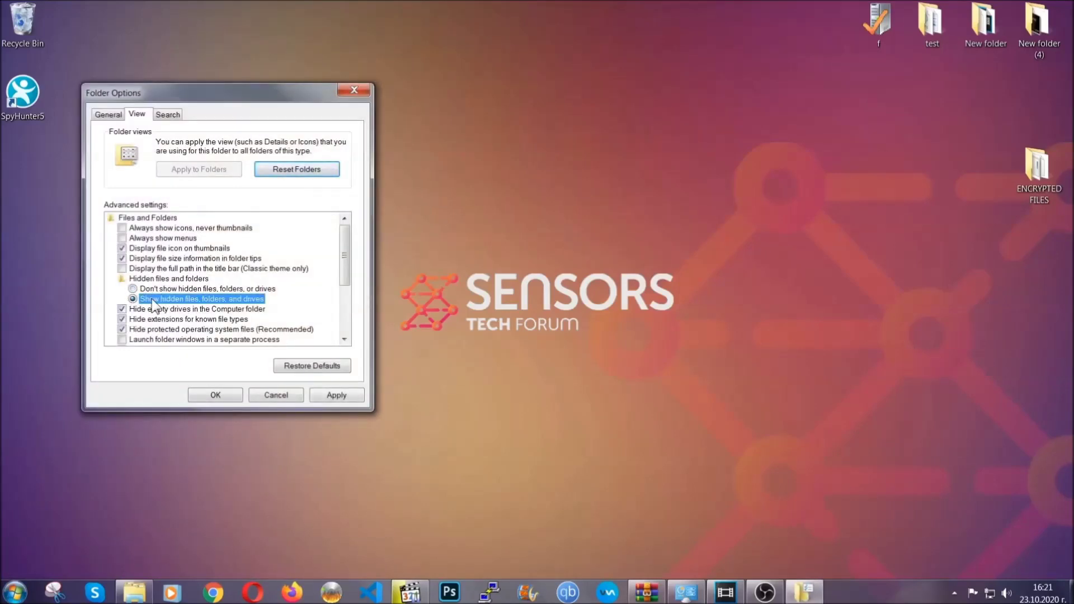
left_click(334, 395)
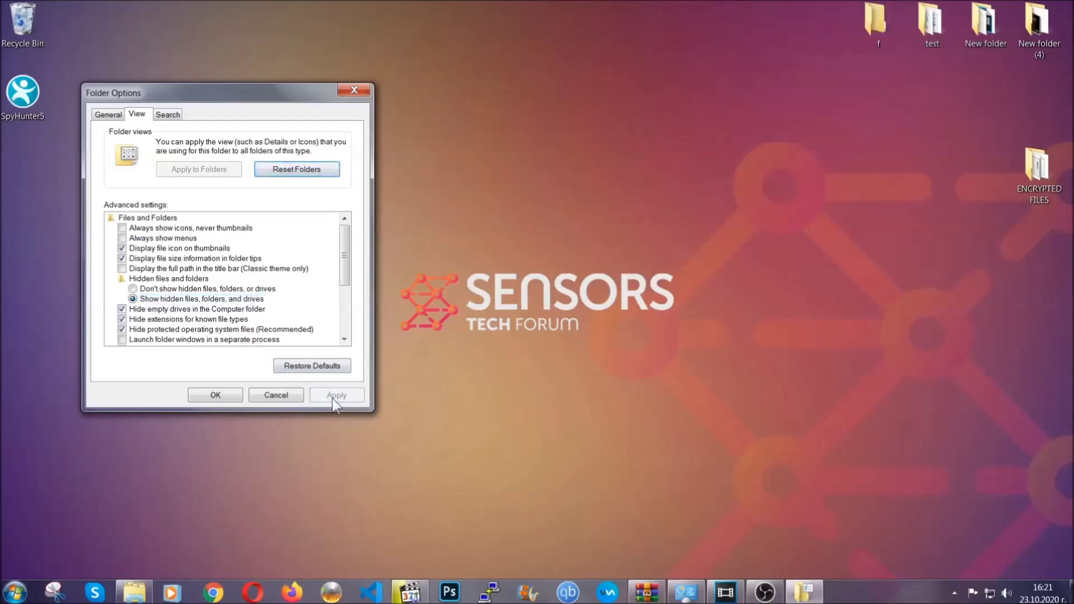
left_click(210, 395)
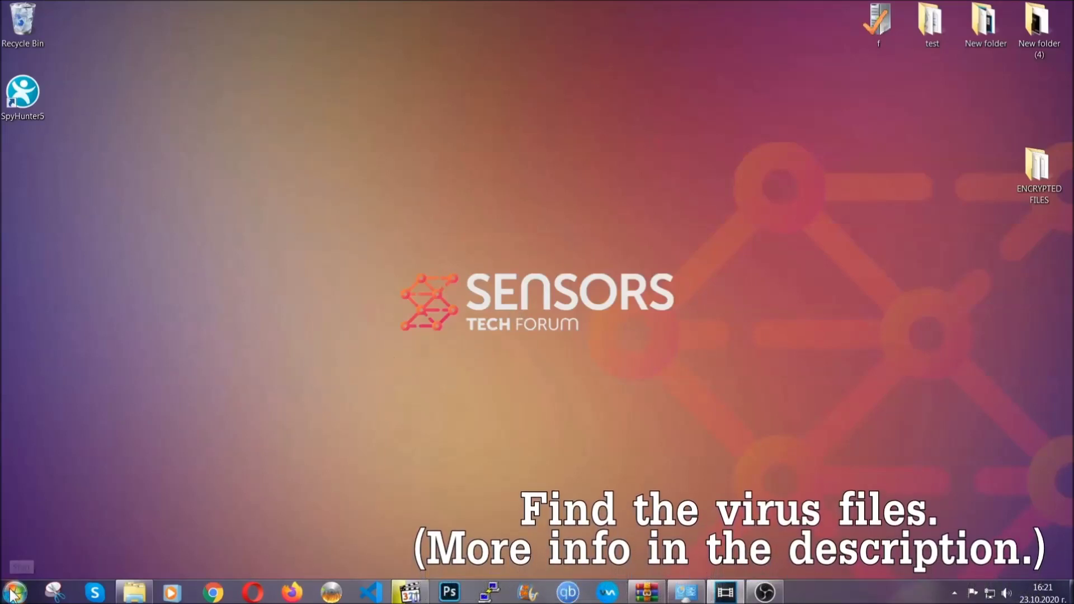
- Search the whole Computer for 'fileextension:exe Example Vir'
key("super")
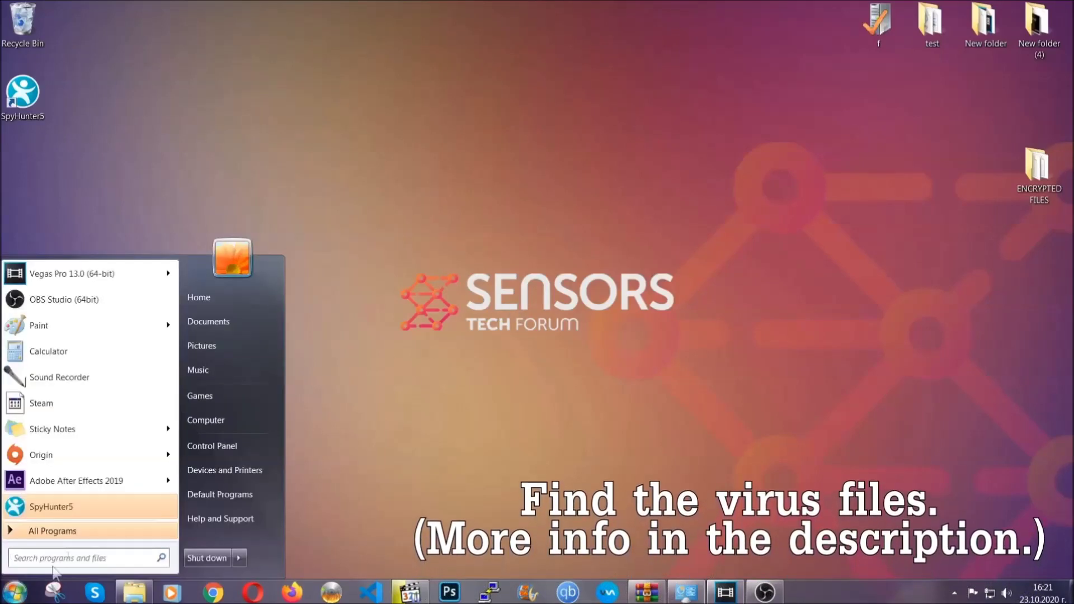
left_click(221, 420)
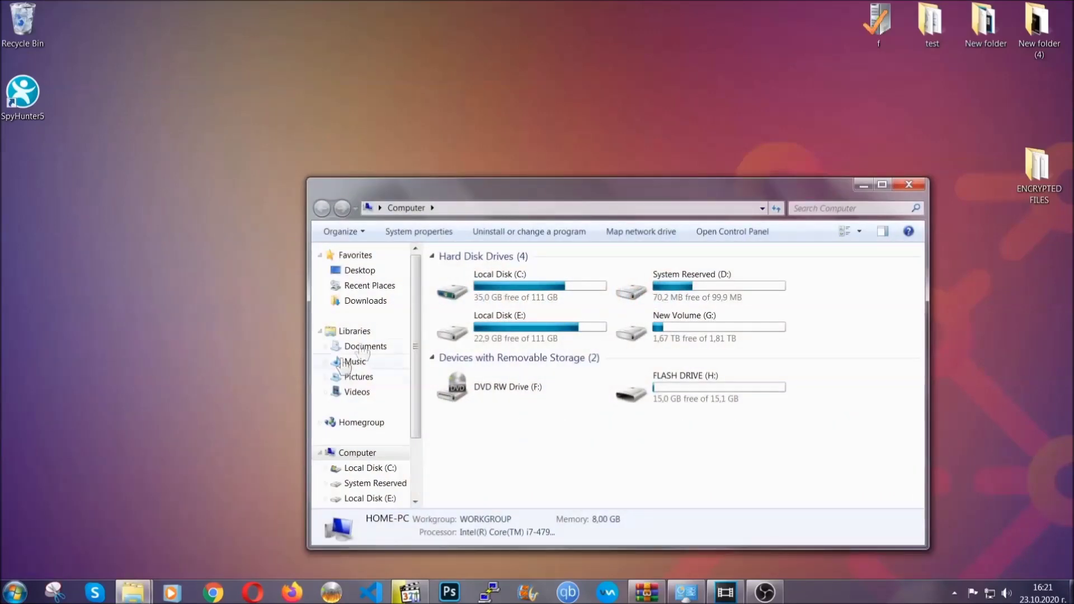
left_click_drag(583, 197, 513, 149)
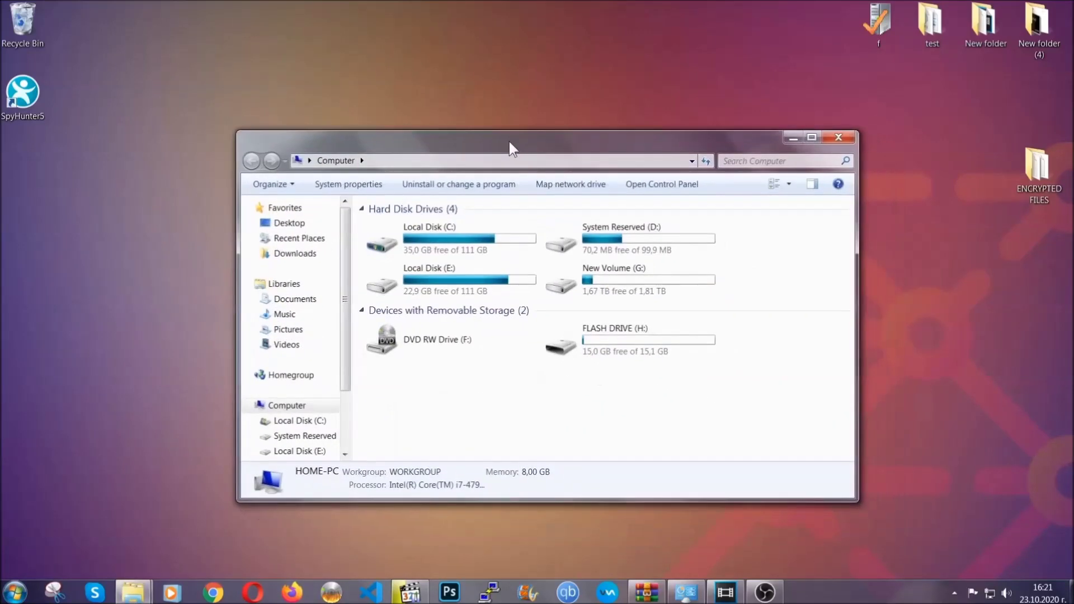
left_click(731, 162)
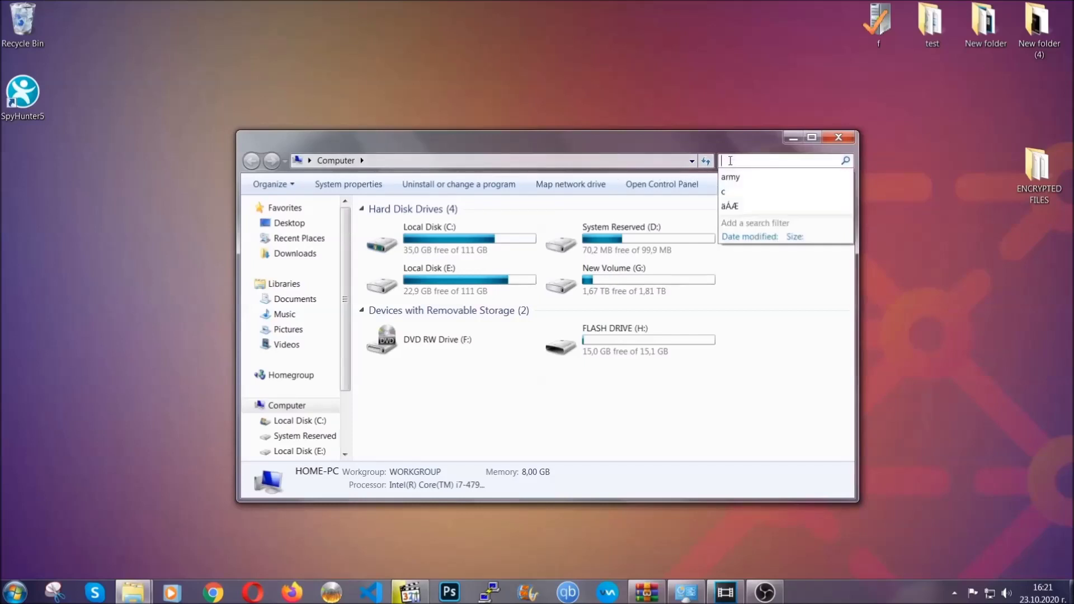
type("filee")
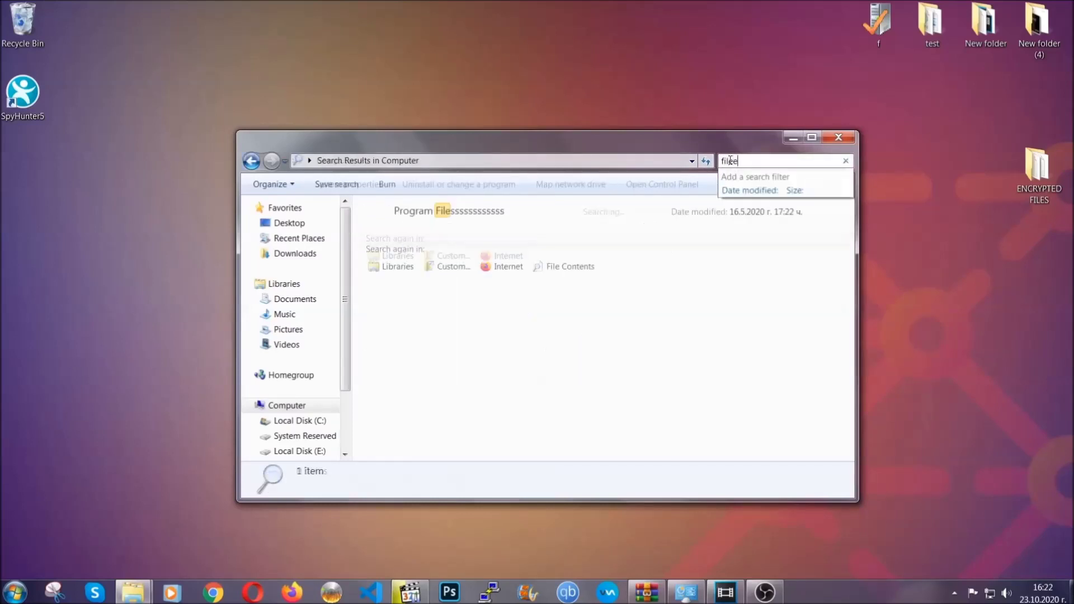
type("xtension")
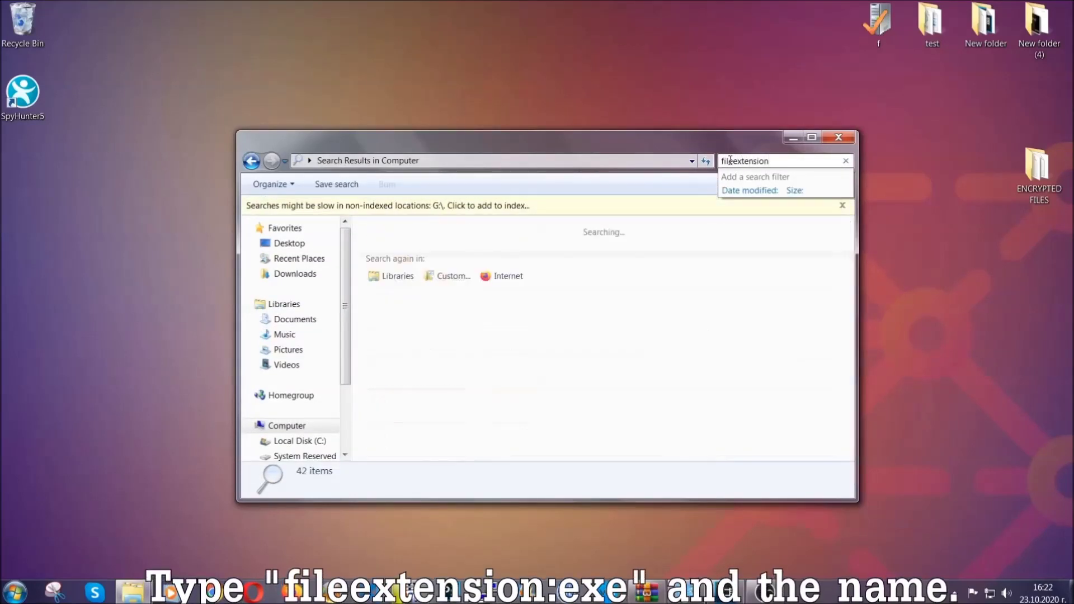
type(":exe E")
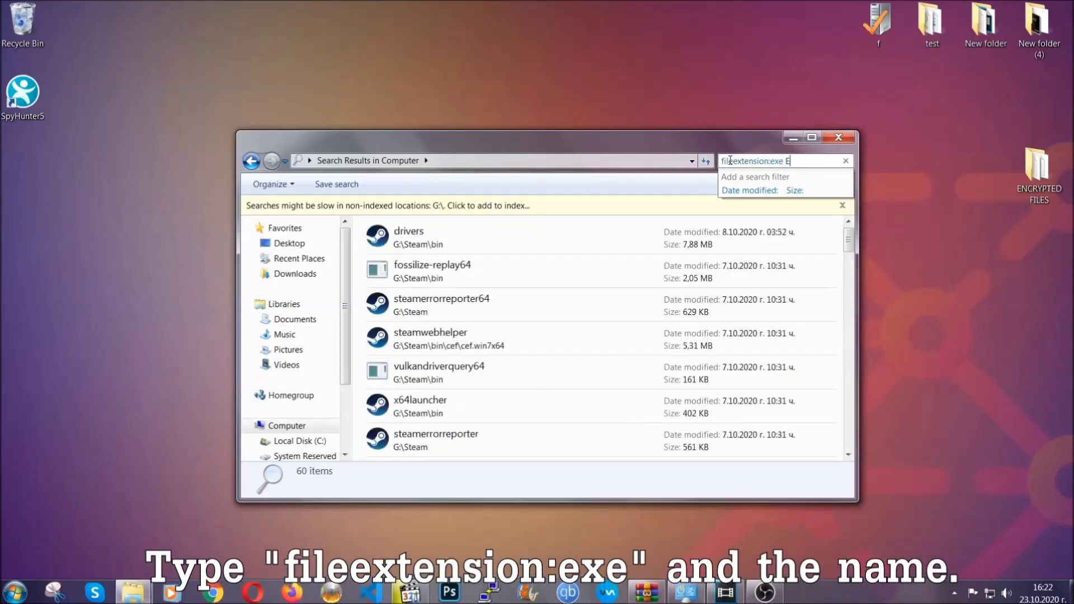
type("xample Virus Name")
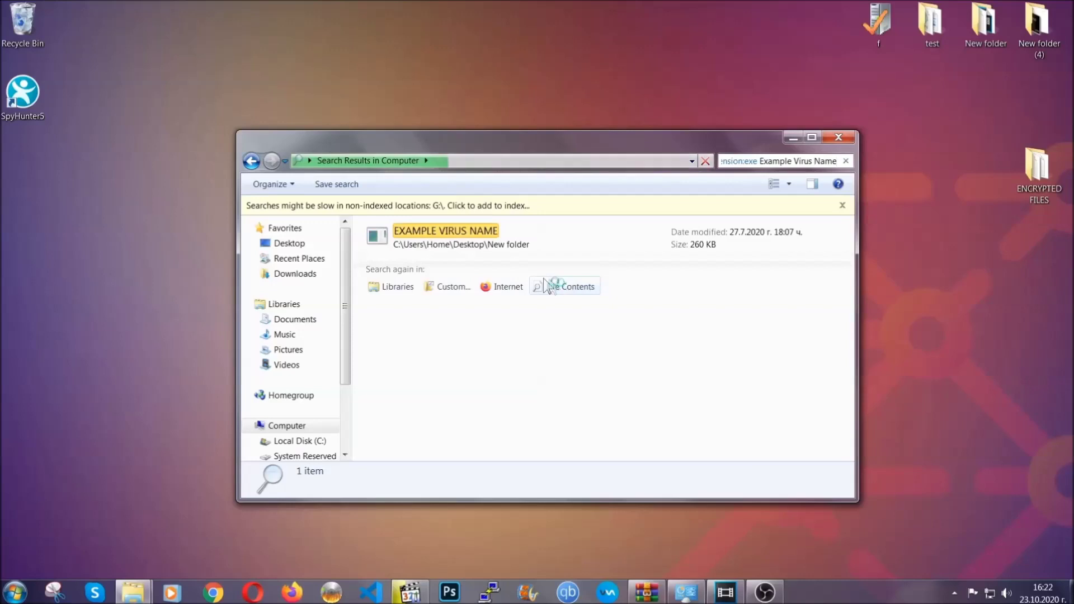
- Delete the EXAMPLE VIRUS NAME file to the Recycle Bin and close the results window
left_click(469, 228)
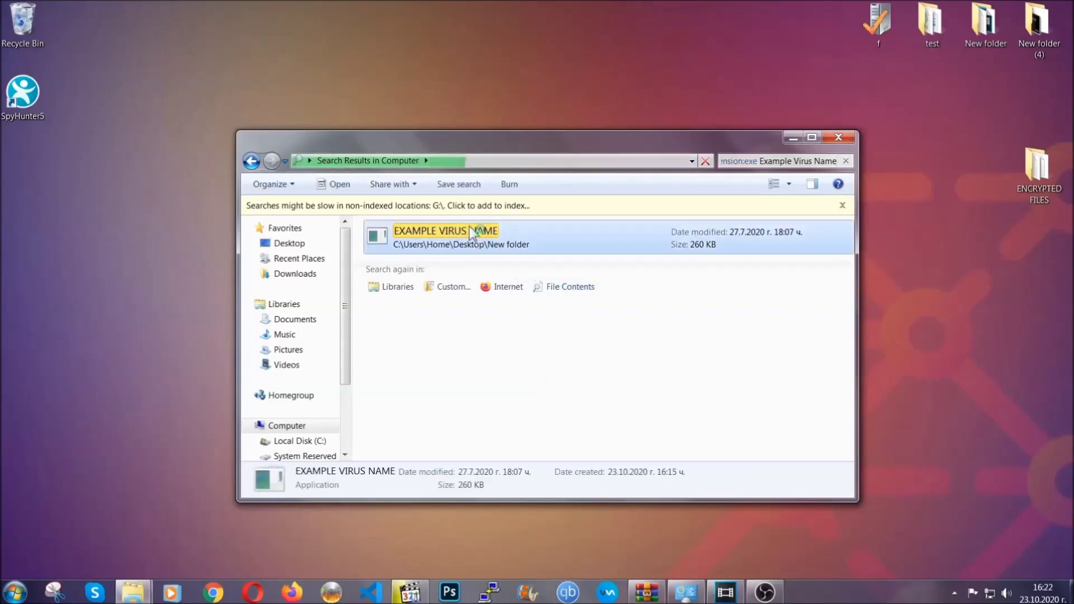
right_click(473, 235)
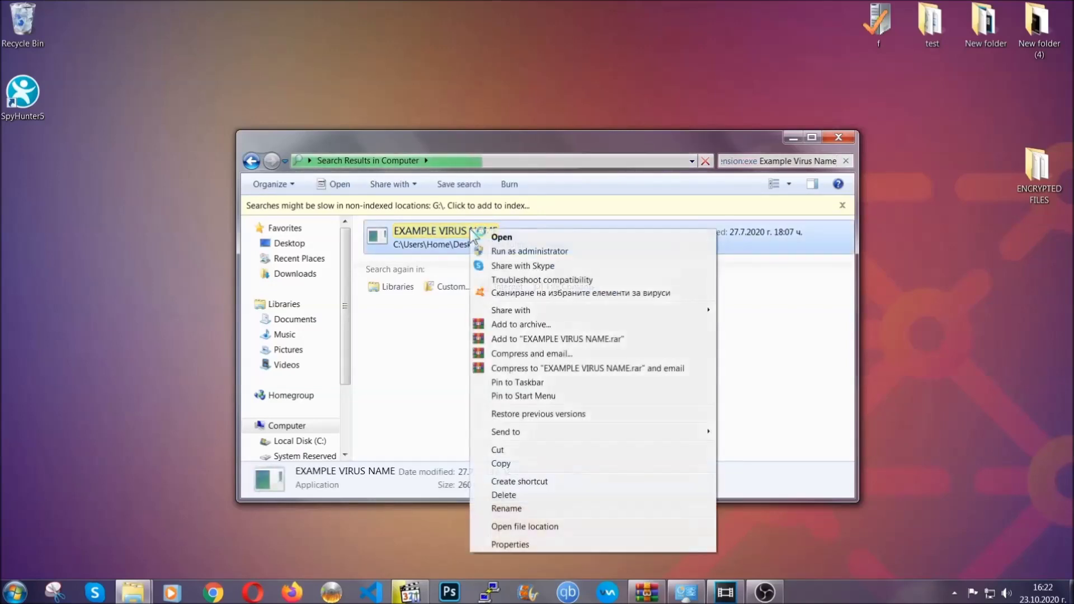
left_click(518, 495)
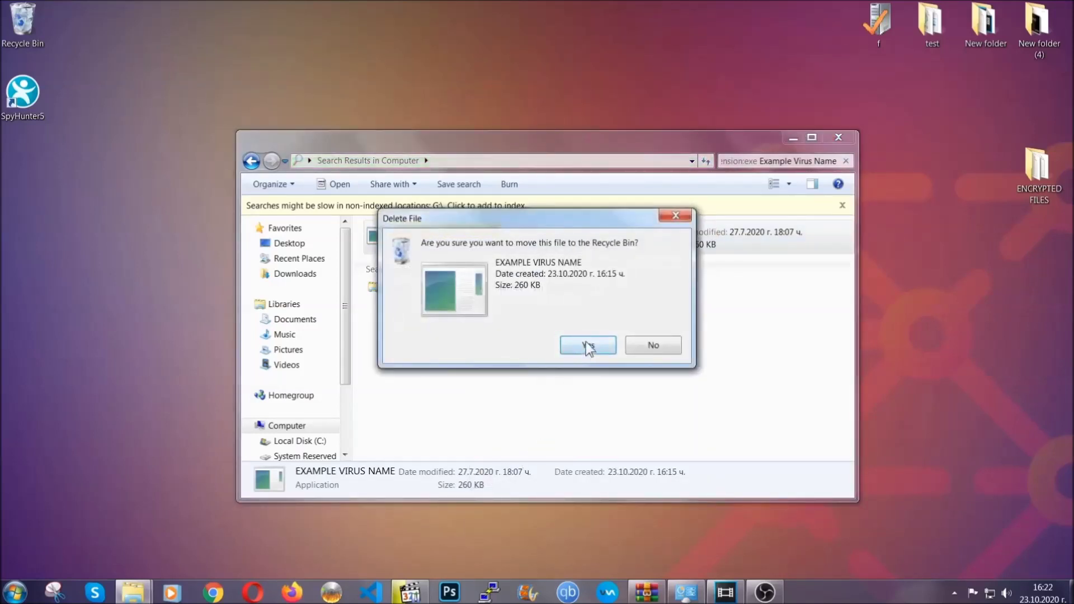
left_click(586, 343)
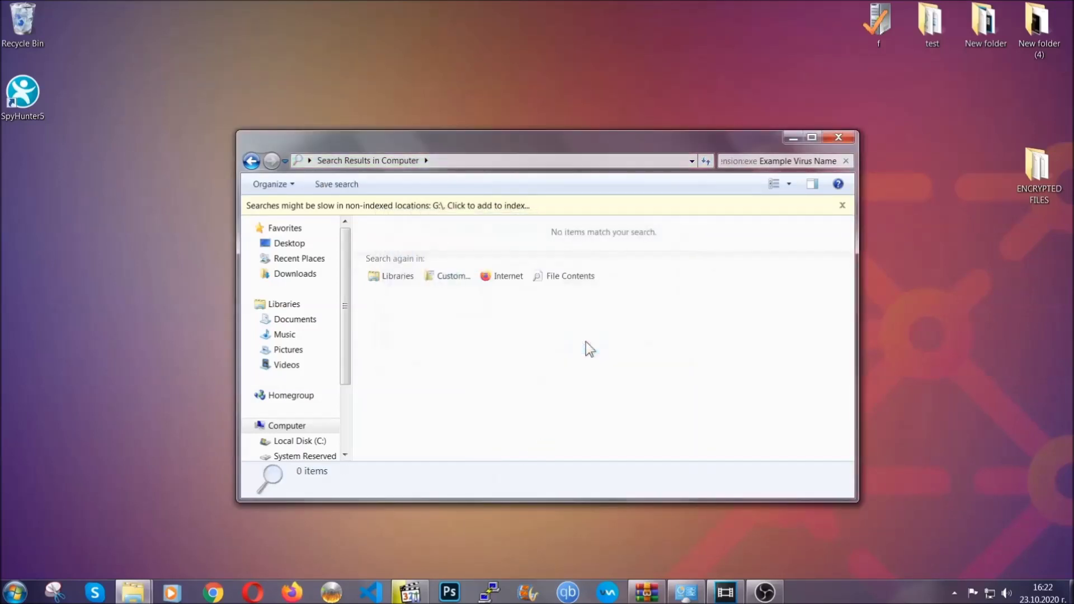
left_click(840, 137)
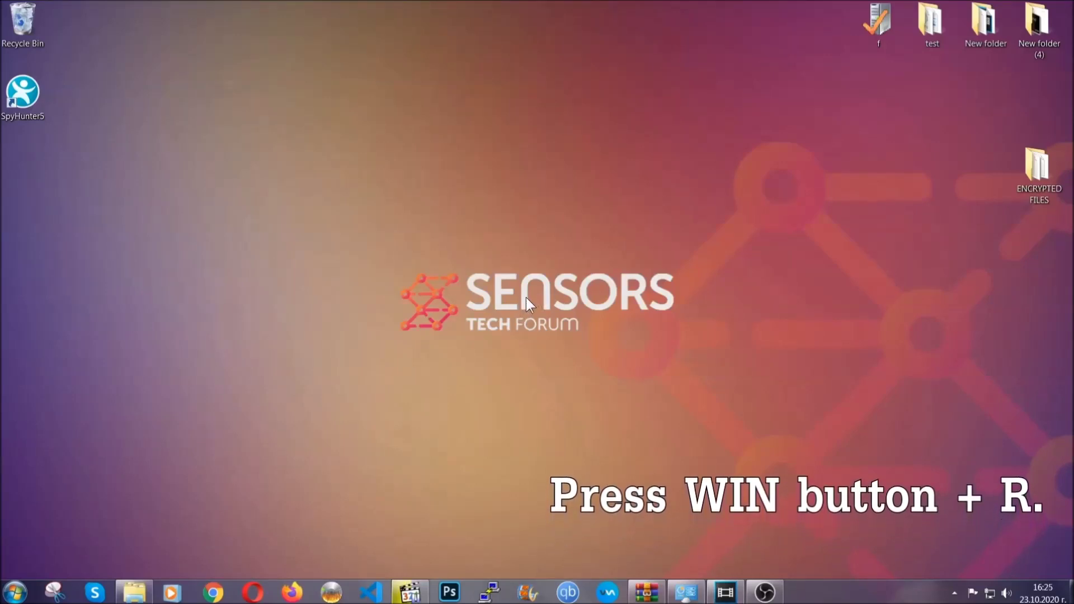
- Launch Registry Editor by running REGEDIT from the Run dialog
key("super+r")
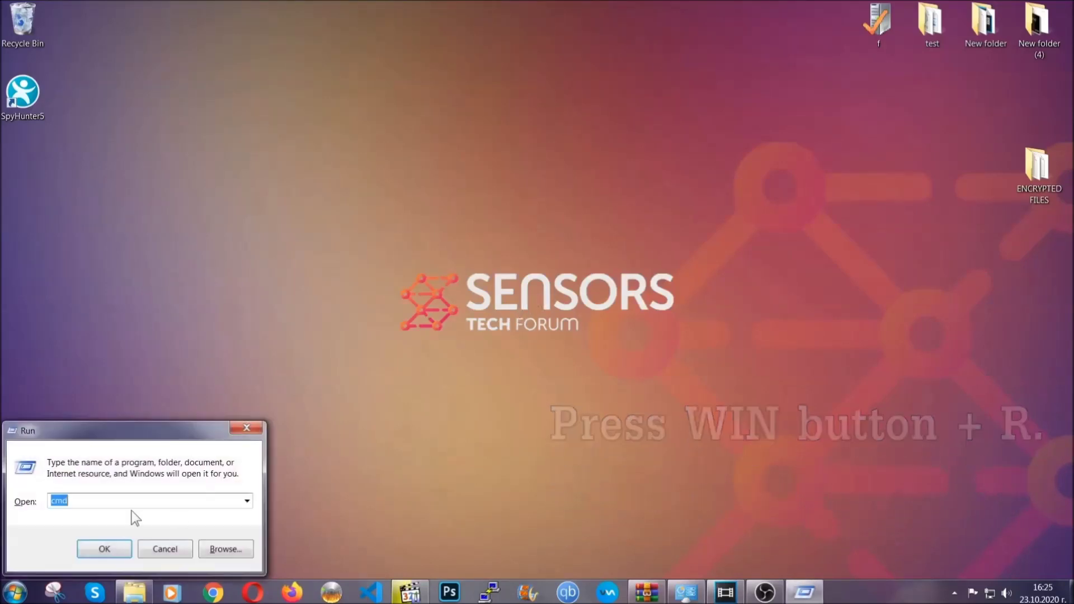
left_click(102, 509)
key("ctrl+a")
type("REGEDIT")
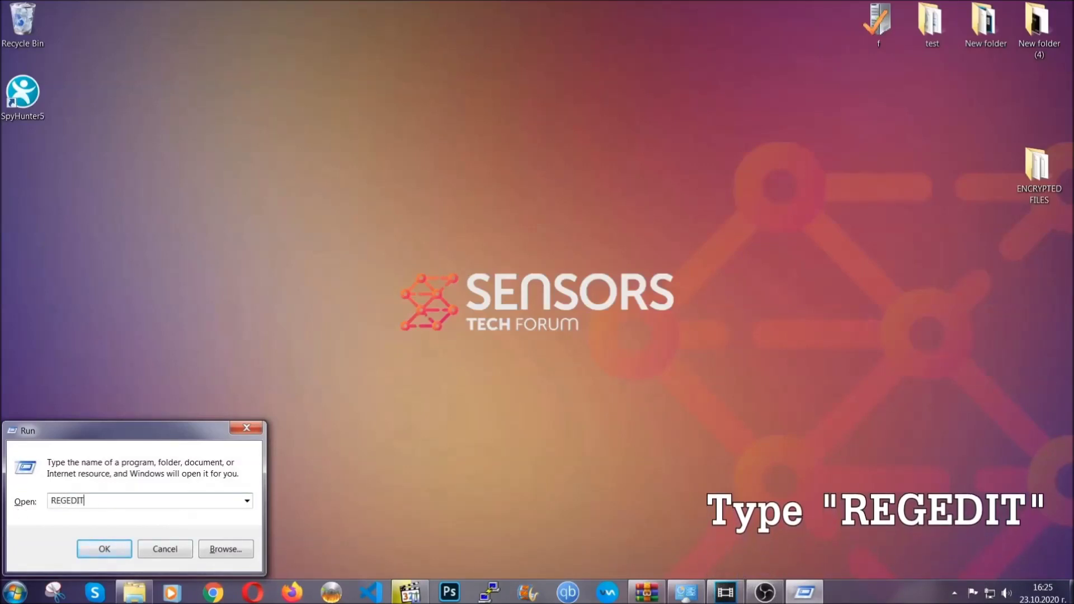
left_click(93, 546)
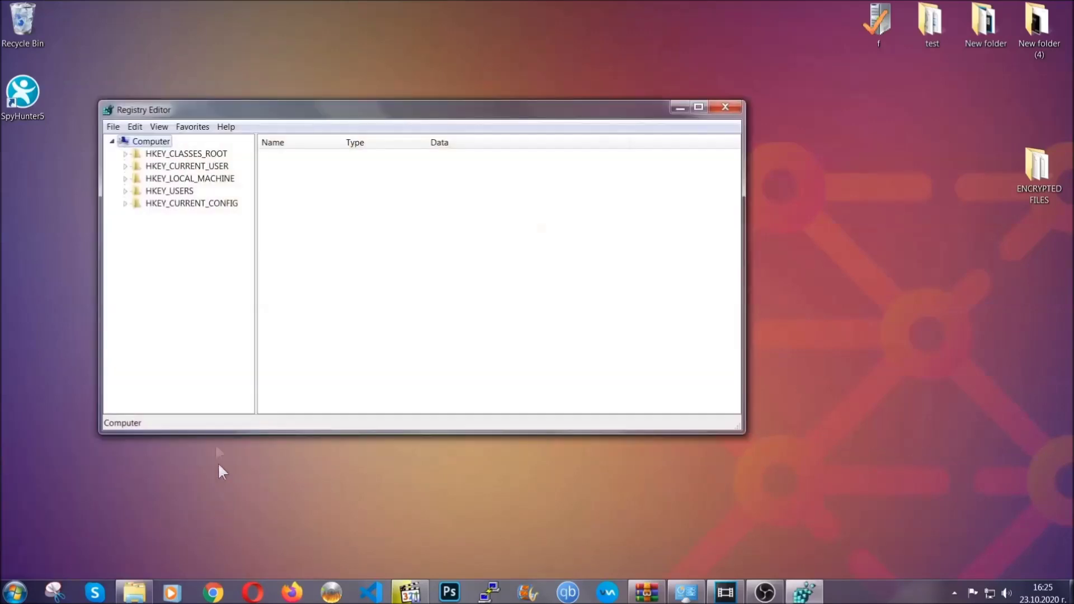
- Export the whole registry to the desktop as a file named BACKUP
left_click(113, 127)
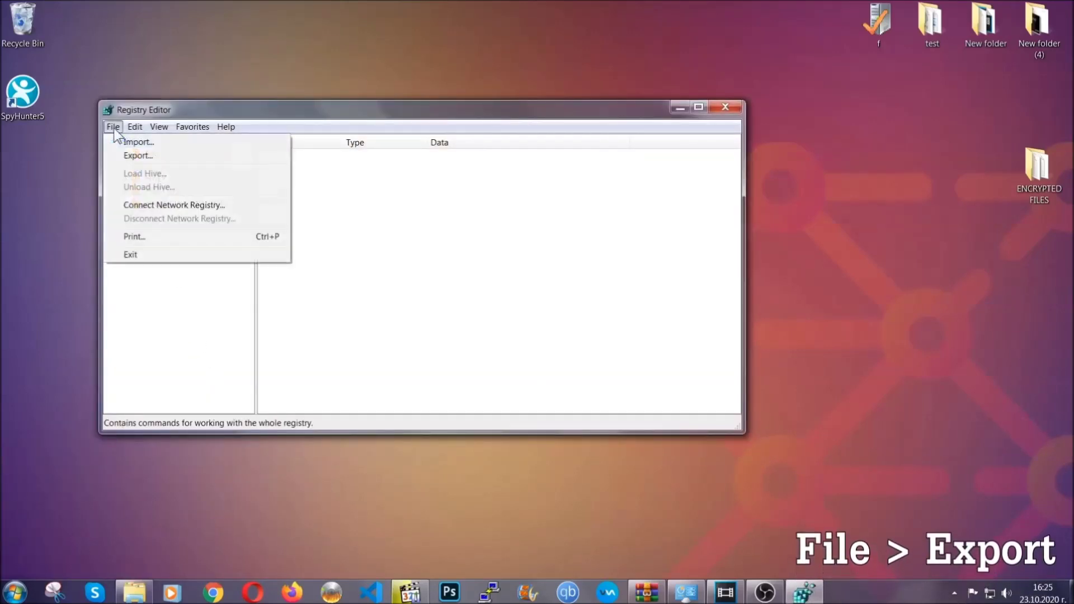
left_click(139, 154)
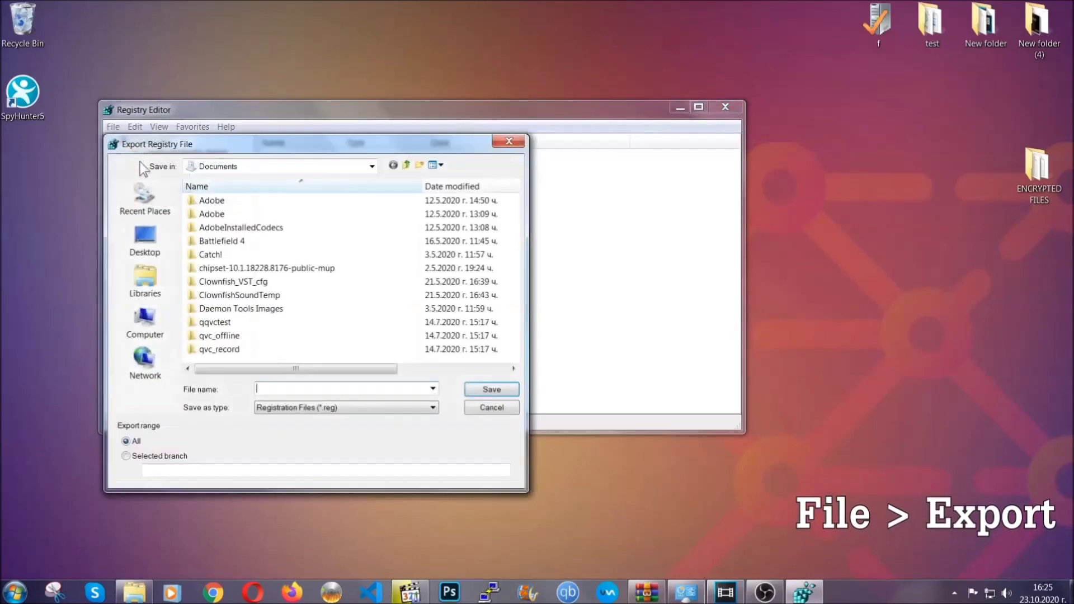
left_click(142, 238)
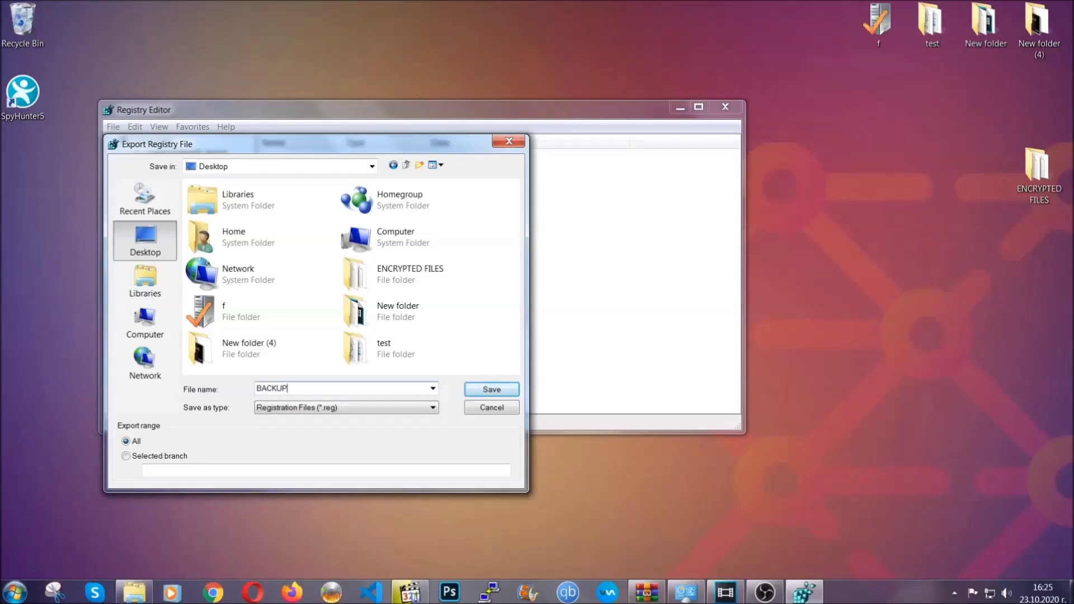
left_click(485, 391)
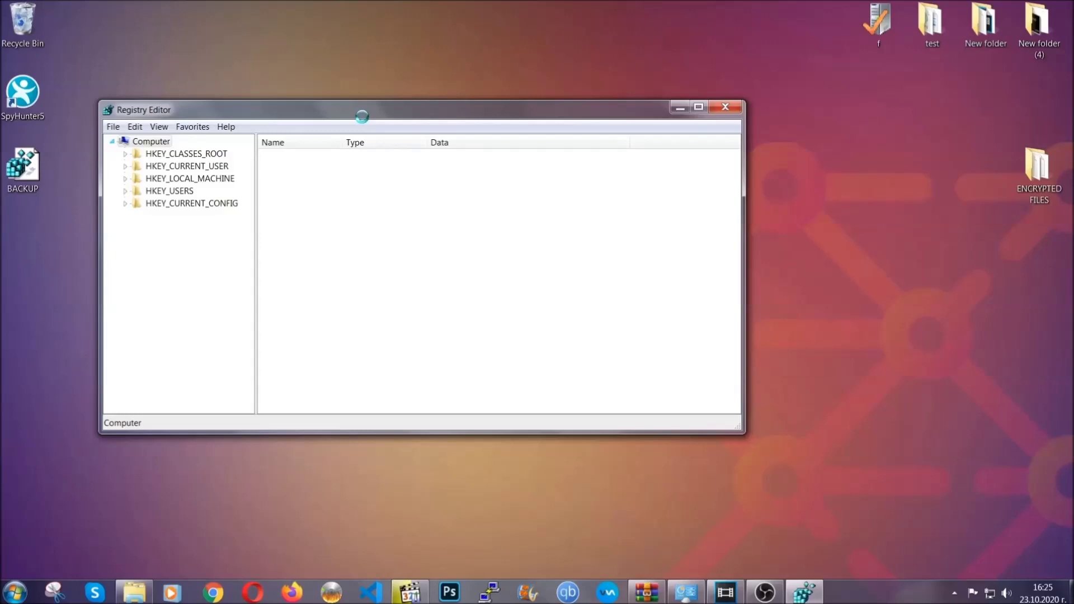
- Search the registry for RunOnce and open the HKCU CurrentVersion\Run key listing THE VIRUS
left_click_drag(362, 118, 468, 152)
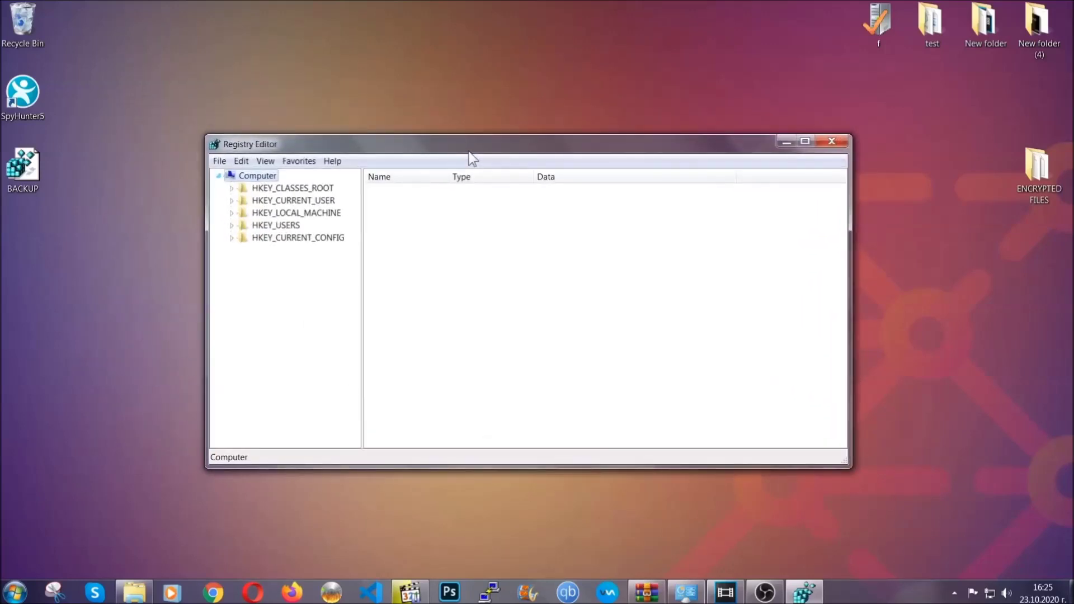
left_click(218, 164)
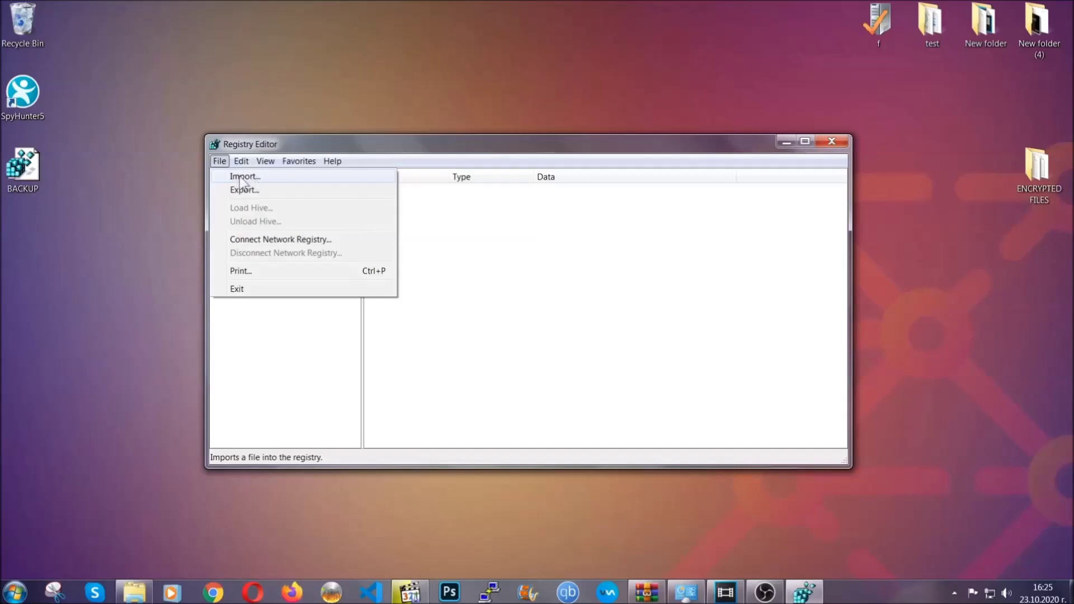
left_click(220, 163)
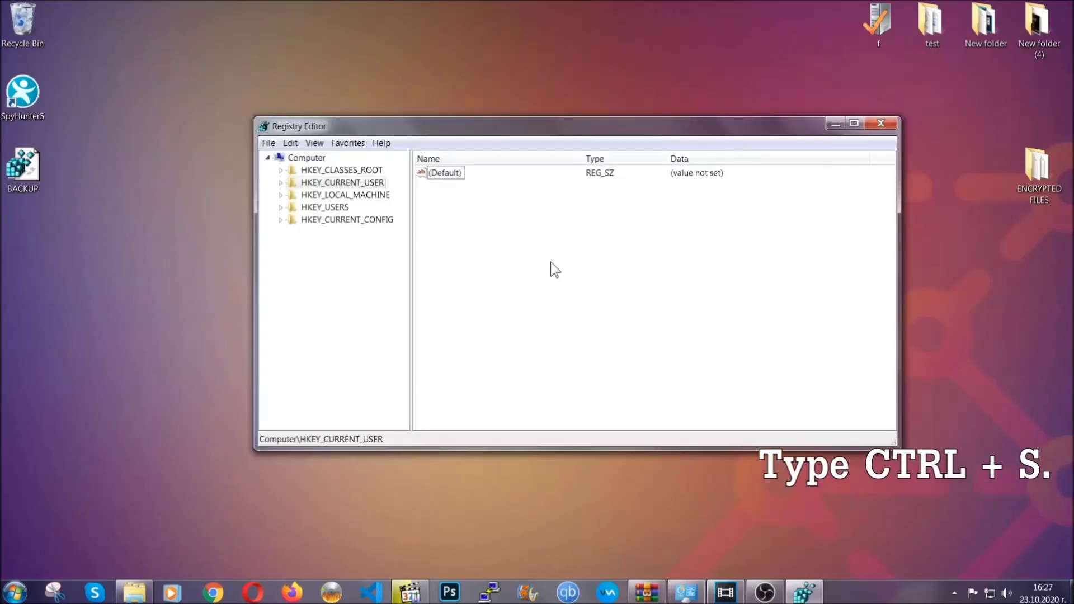
key("ctrl+f")
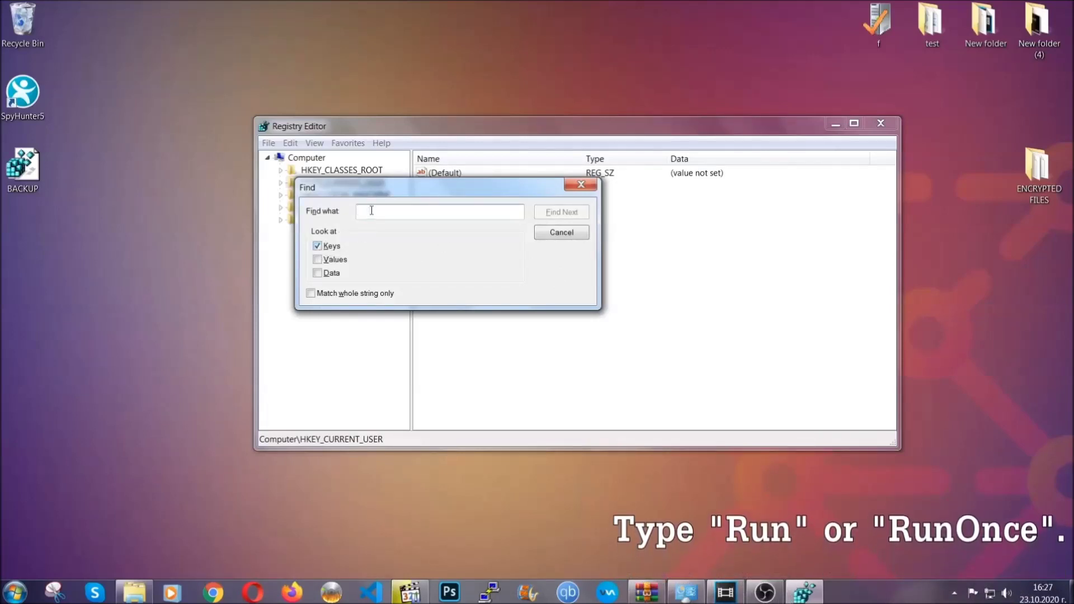
type("RunO")
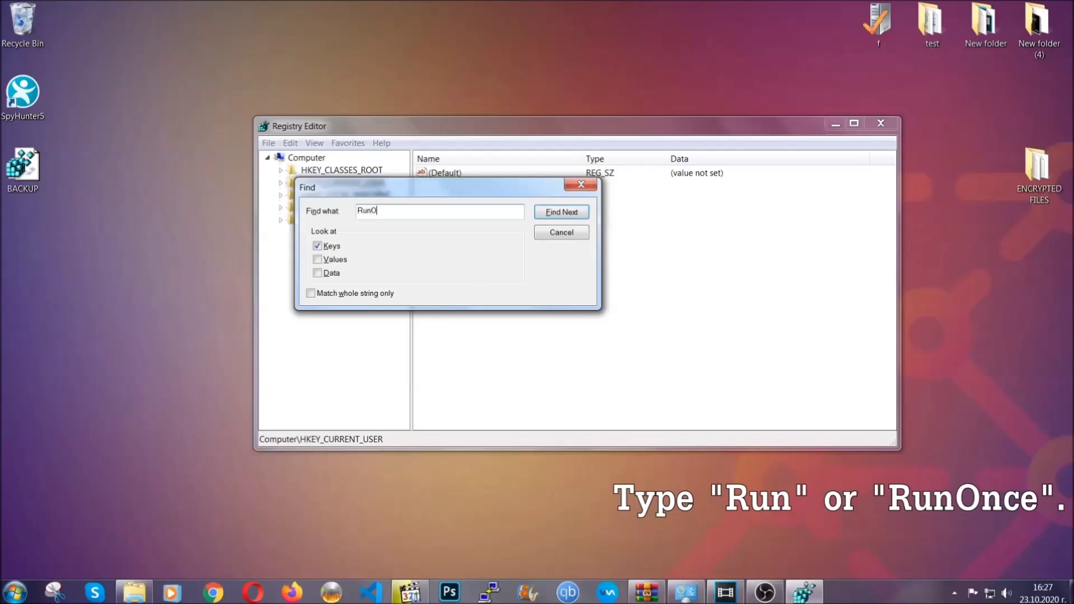
type("nce")
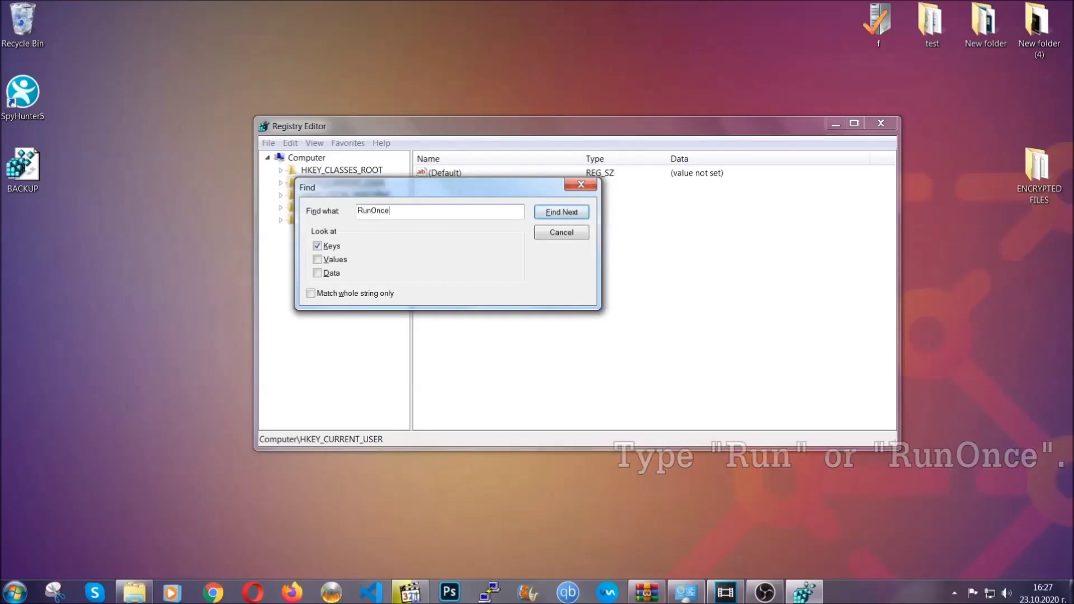
left_click(574, 215)
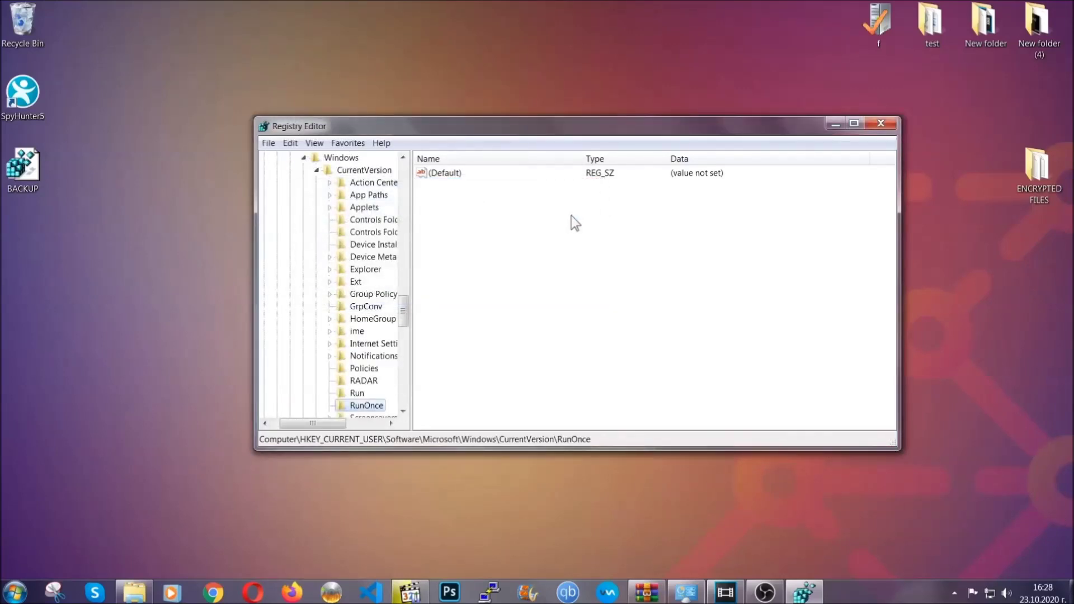
left_click_drag(406, 307, 403, 323)
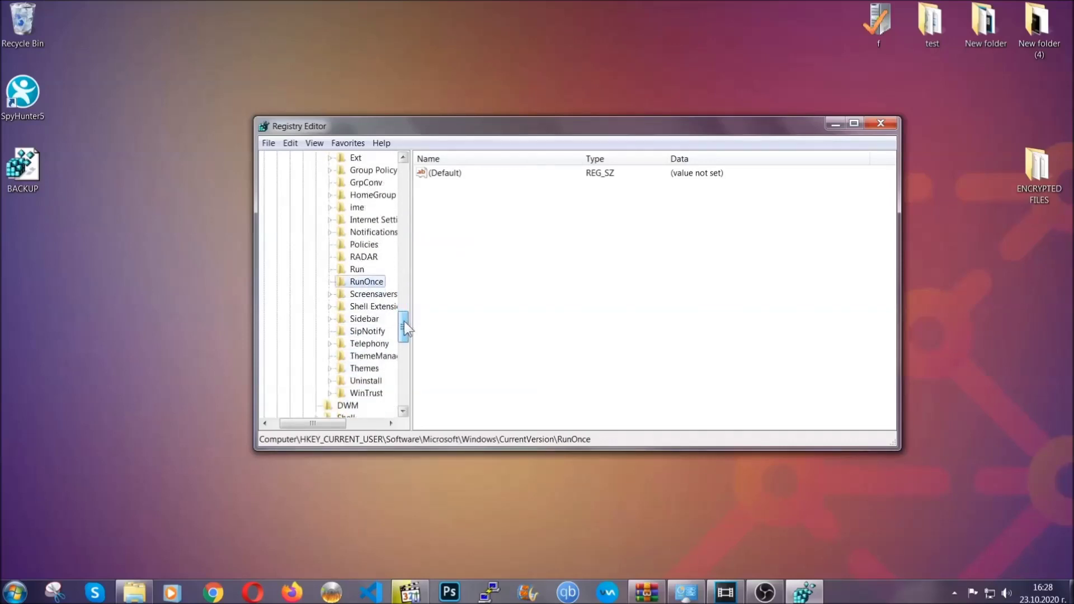
left_click(357, 270)
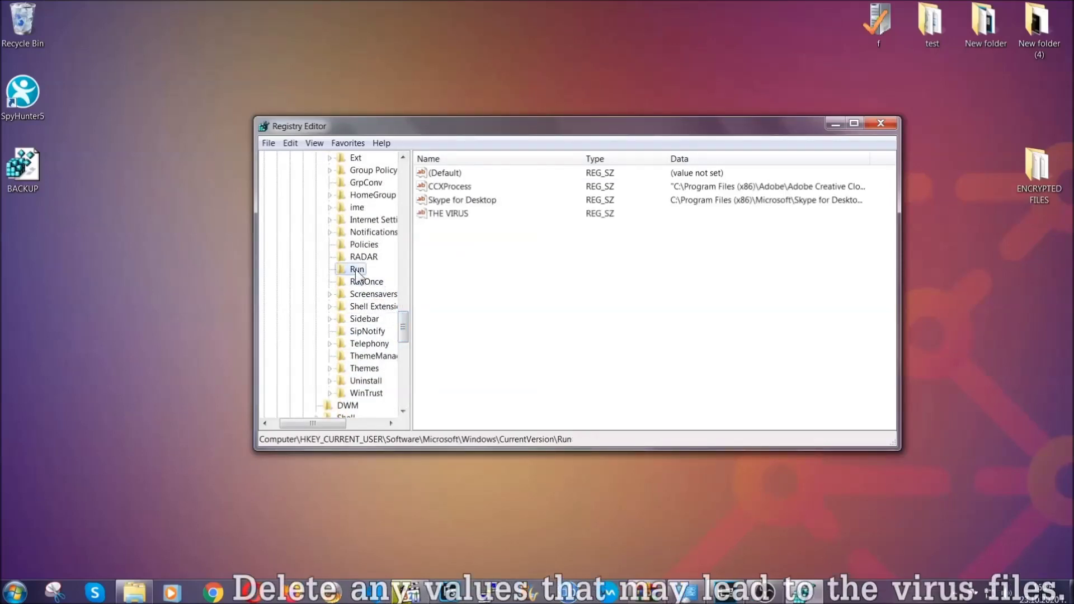
- Delete the THE VIRUS value from the Run key, confirming the permanent deletion
left_click(440, 215)
right_click(441, 215)
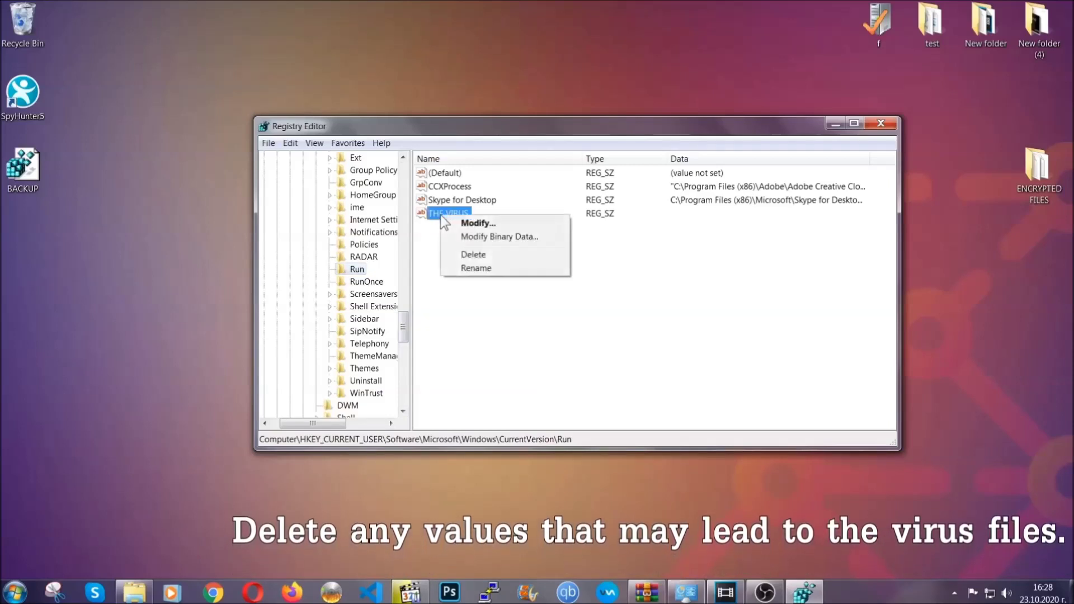
left_click(461, 255)
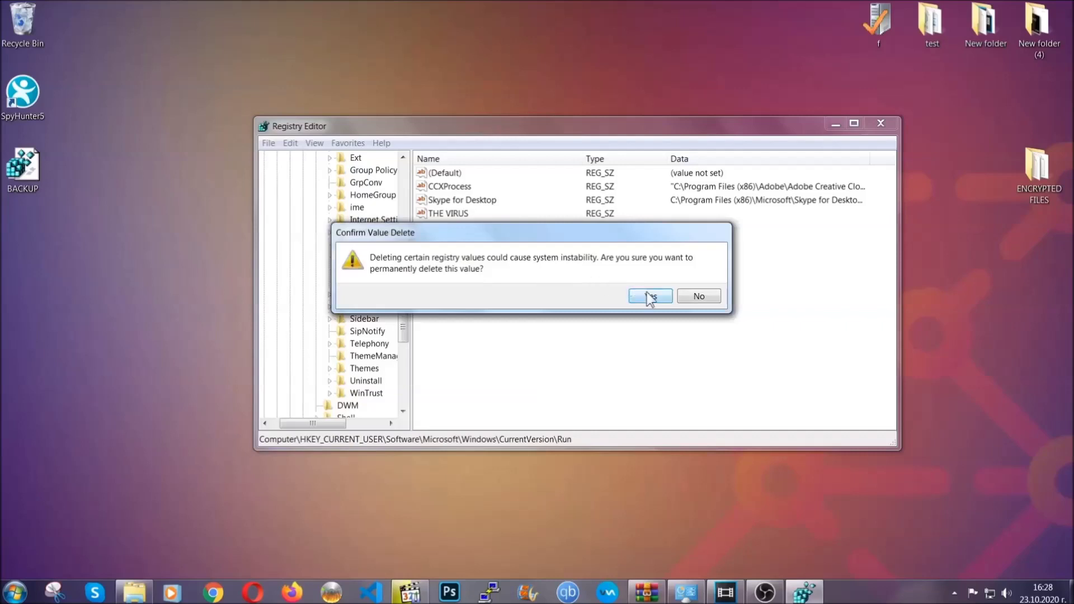
left_click(651, 297)
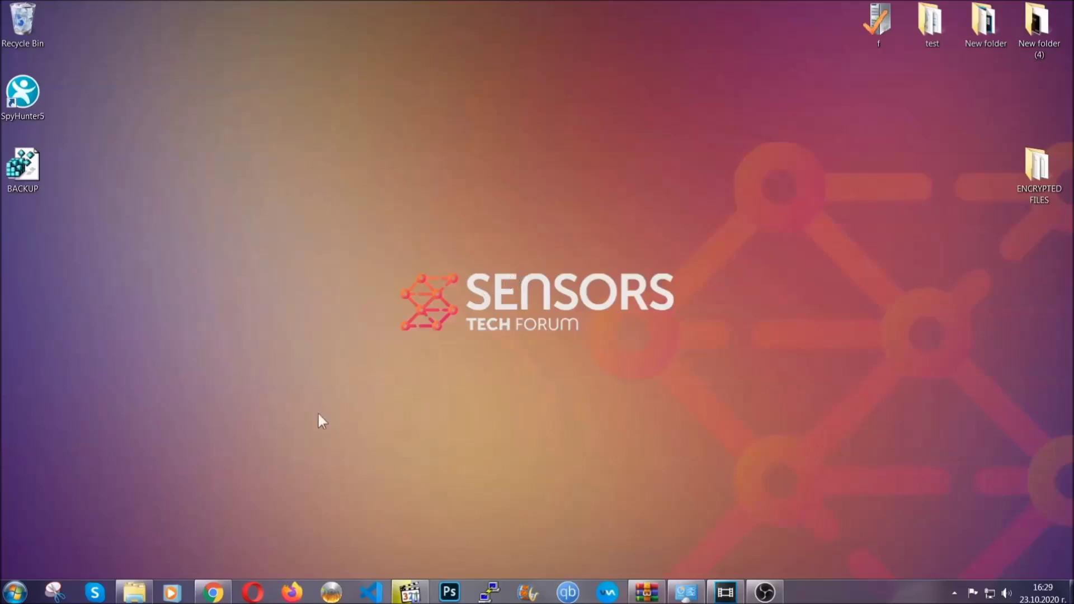
- Bring up the file-recovery article in Chrome and expand 'Method 2 - Restore Data via Windows Backup'
left_click(213, 593)
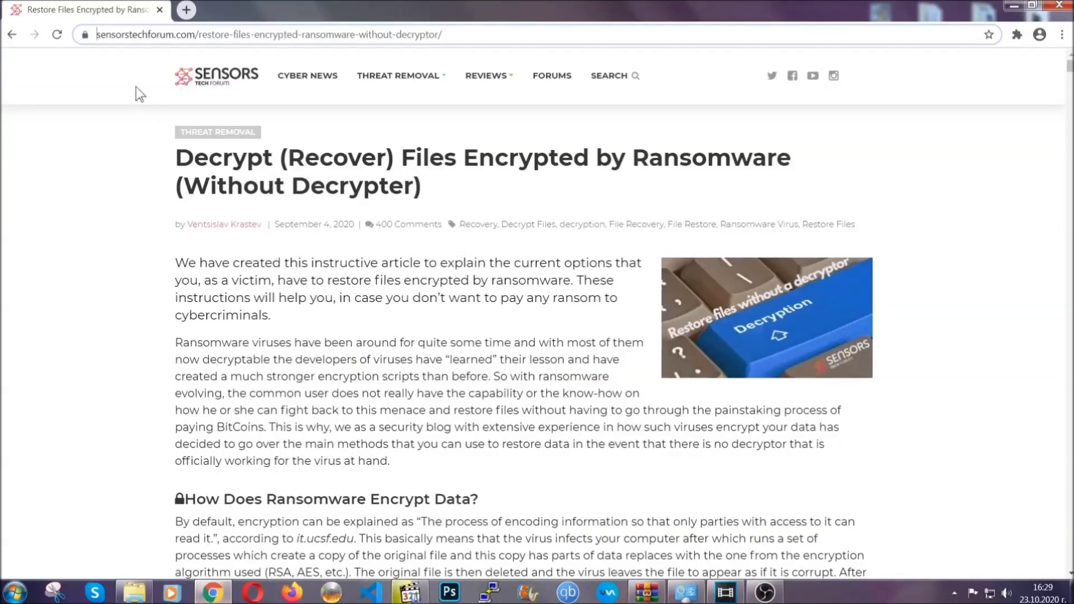
left_click_drag(96, 34, 484, 40)
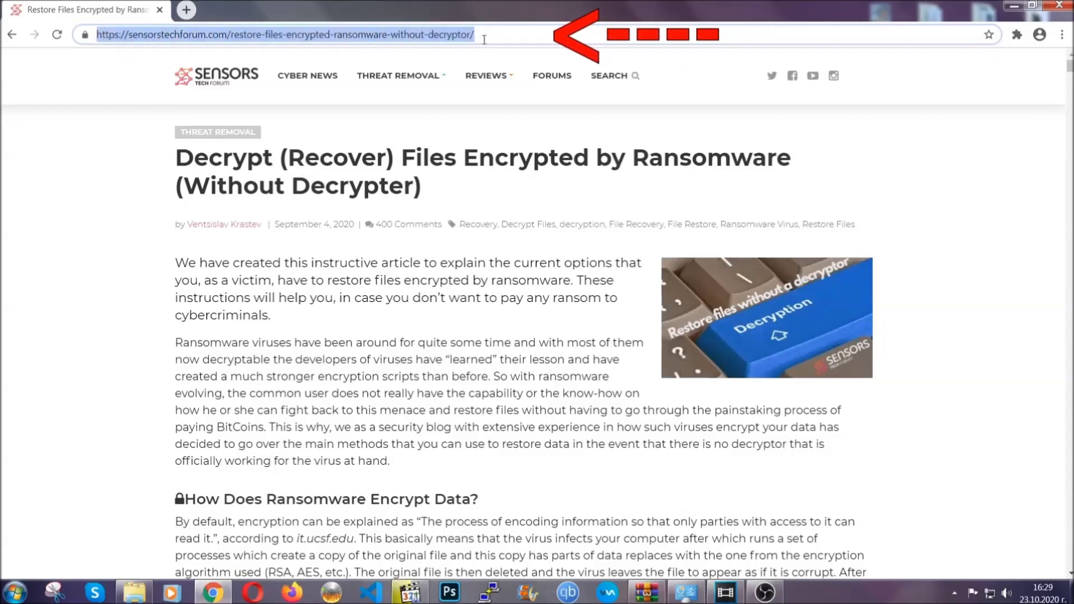
mouse_move(485, 110)
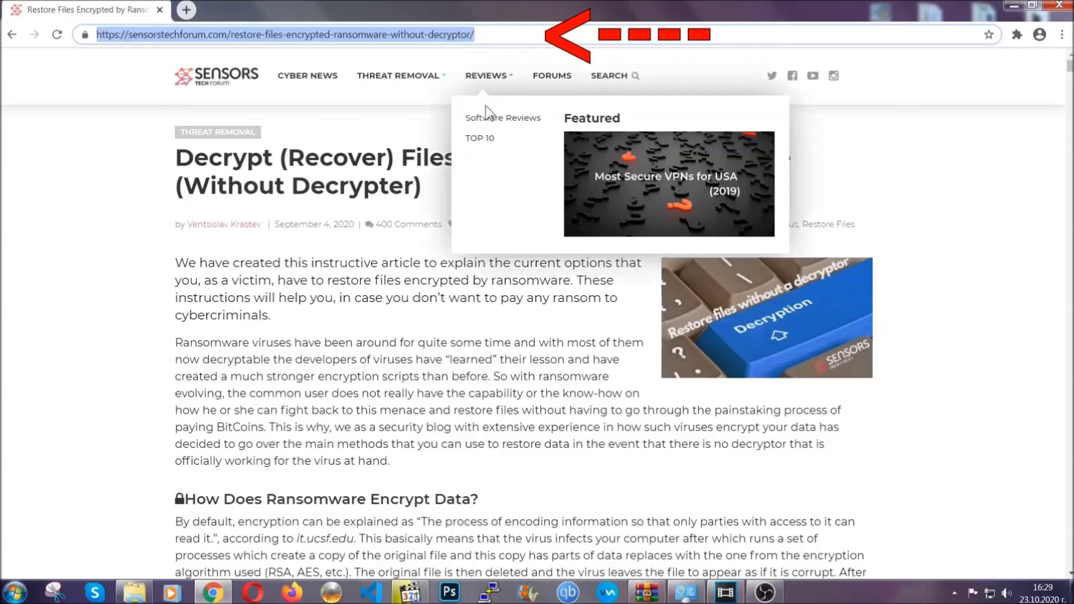
scroll(553, 305, "down", 5)
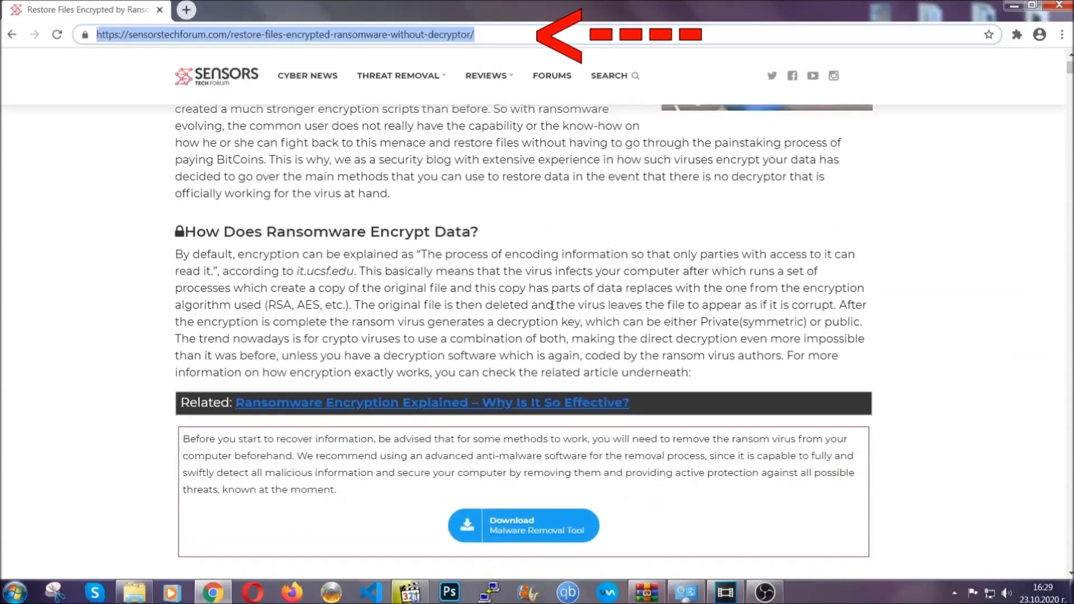
scroll(552, 305, "down", 6)
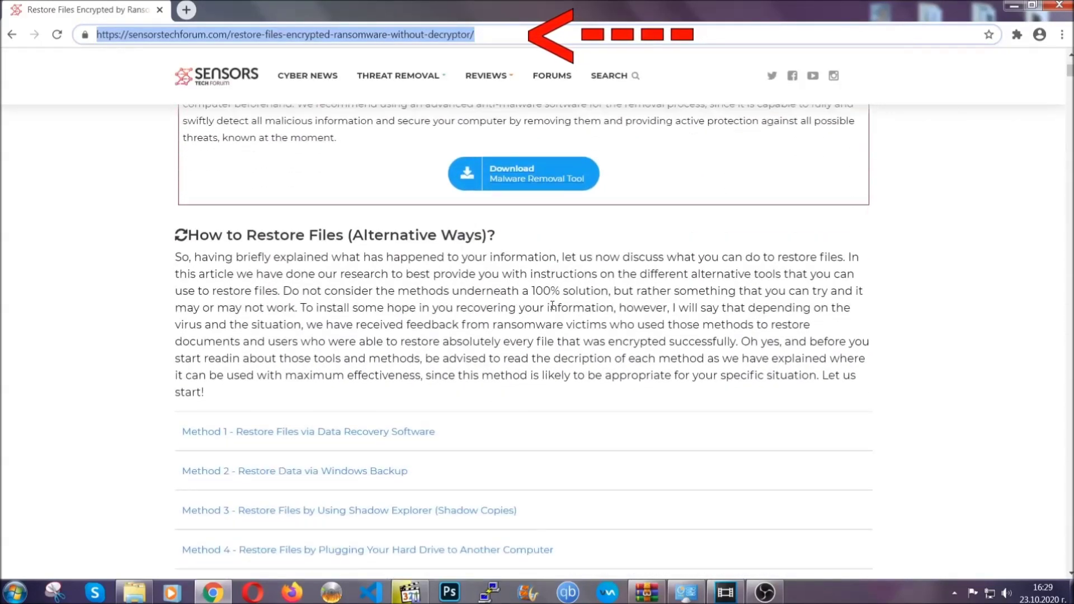
scroll(552, 305, "down", 4)
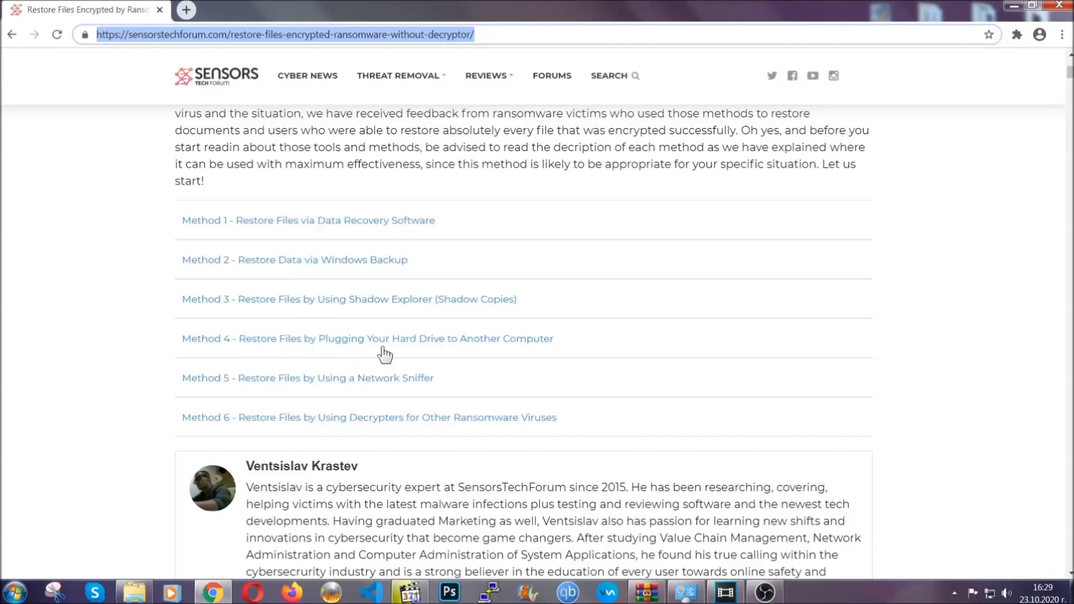
left_click(335, 260)
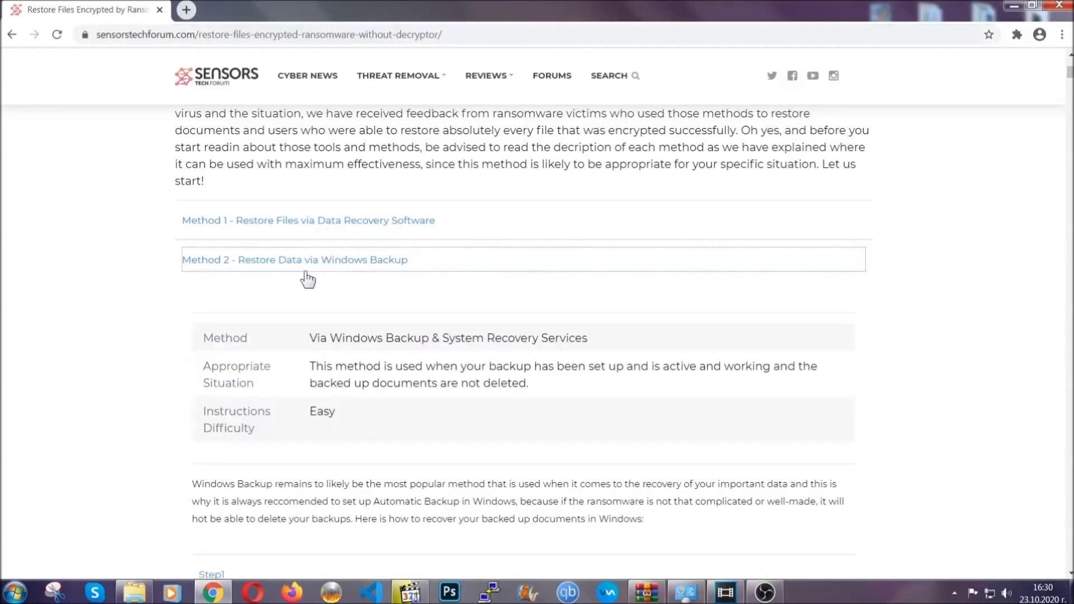
- Expand Step1, Step2 and Step3 of the Windows Backup restore method
left_click_drag(312, 335, 377, 425)
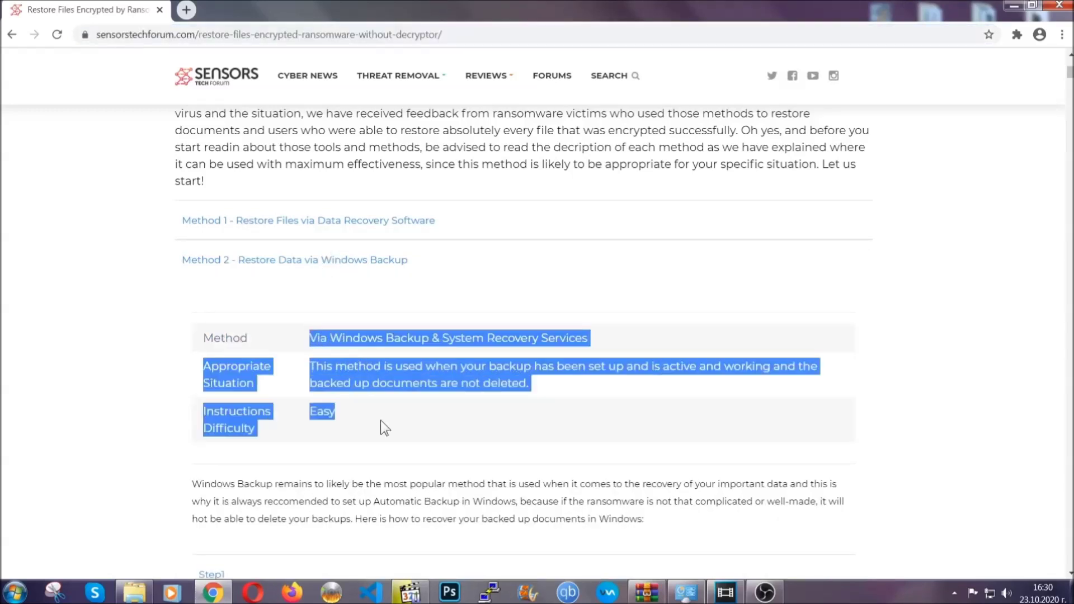
left_click(384, 417)
scroll(384, 417, "down", 4)
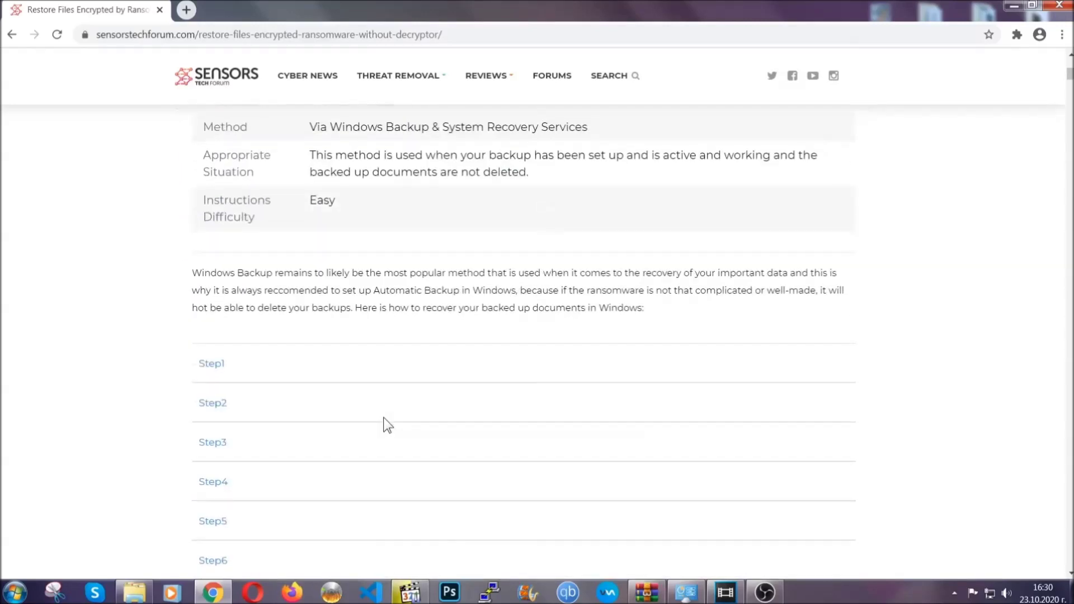
scroll(381, 420, "down", 1)
left_click(220, 293)
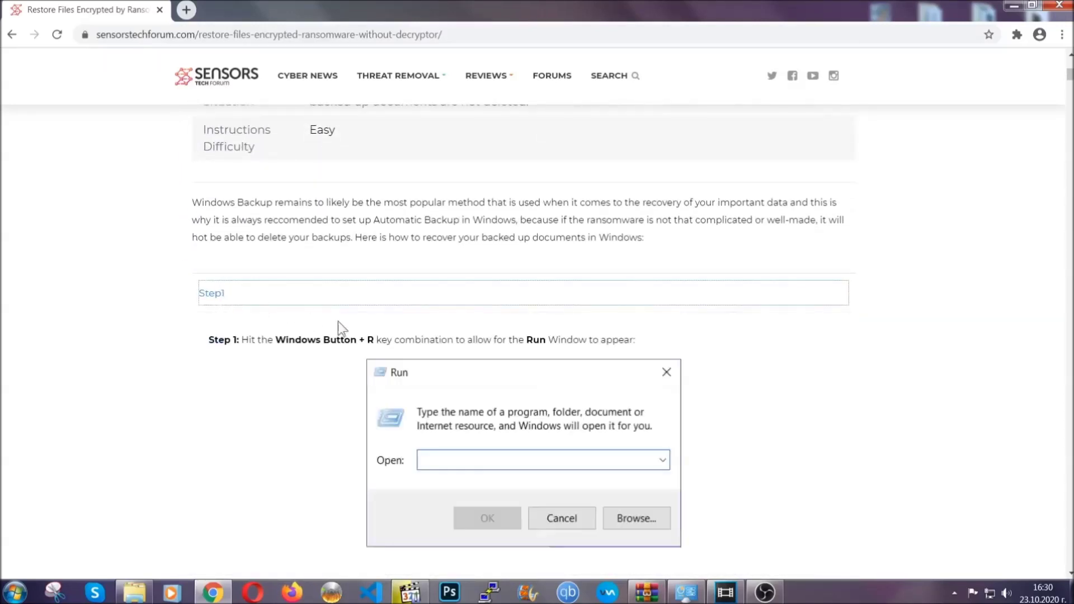
scroll(502, 348, "down", 4)
left_click(250, 349)
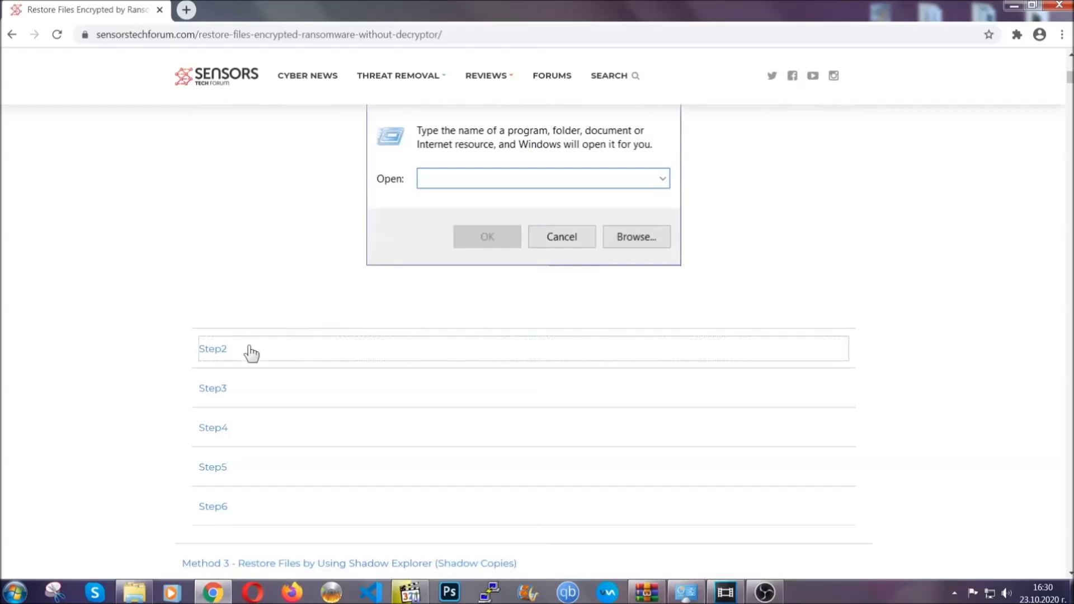
scroll(482, 353, "down", 4)
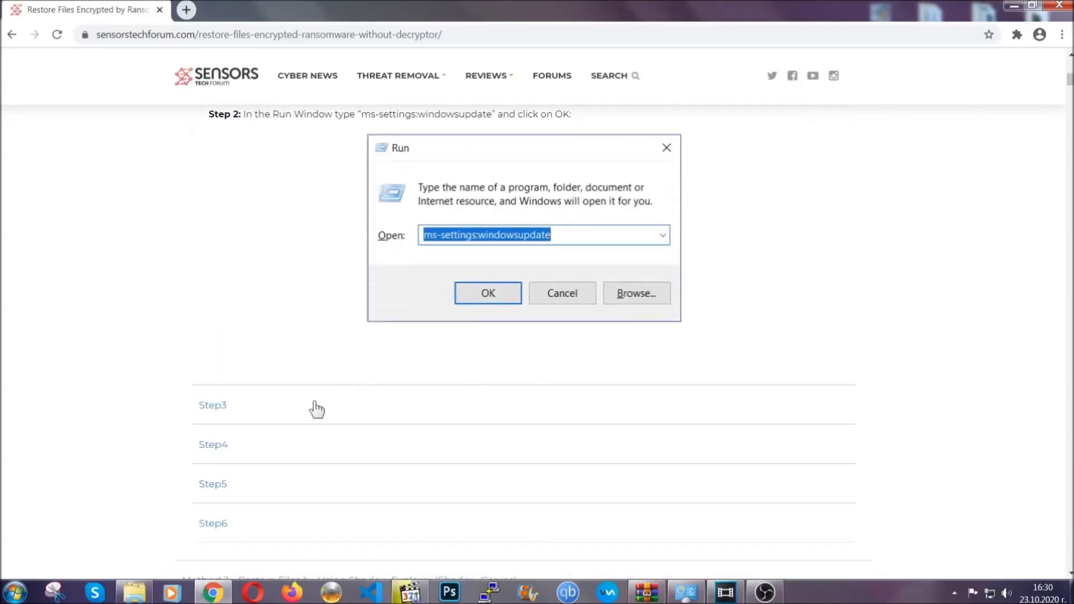
left_click(316, 408)
- Scroll through the restore instructions, then minimize Chrome to leave the desktop showing
scroll(475, 384, "down", 3)
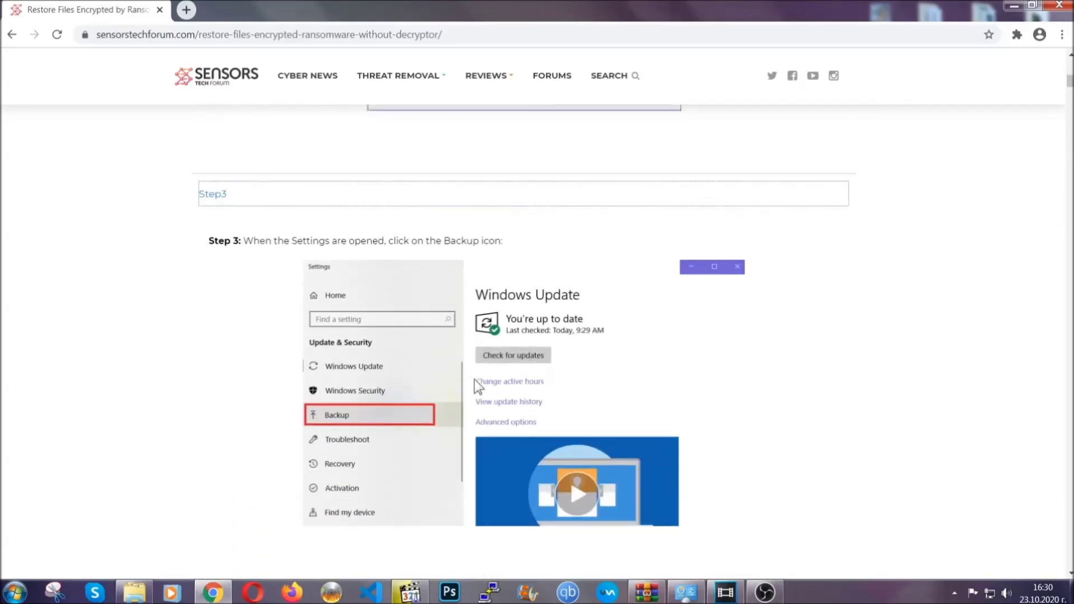
scroll(475, 380, "down", 3)
scroll(472, 383, "down", 1)
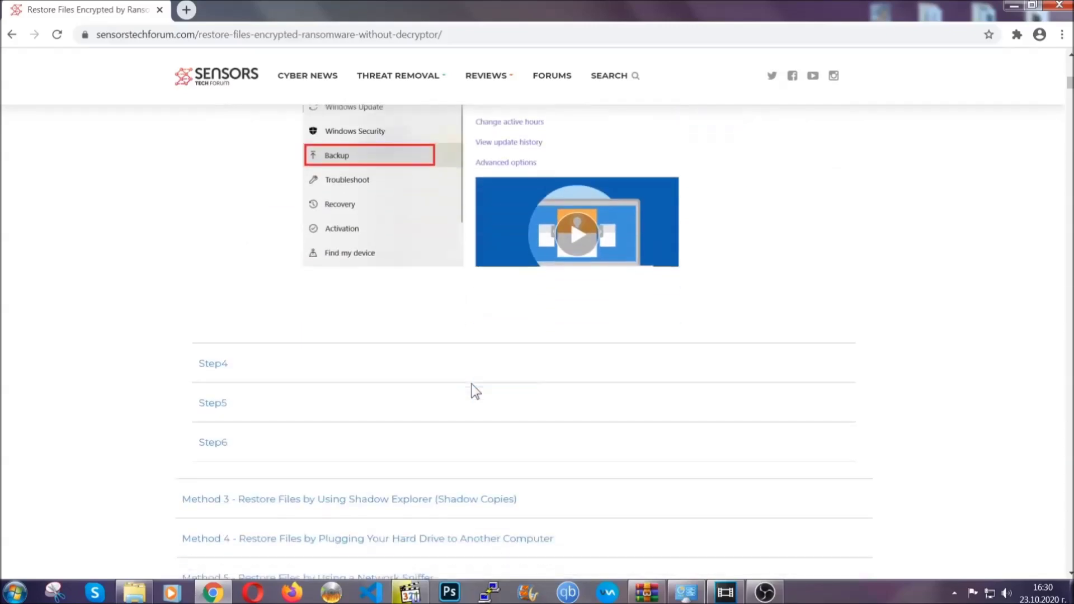
scroll(472, 384, "down", 6)
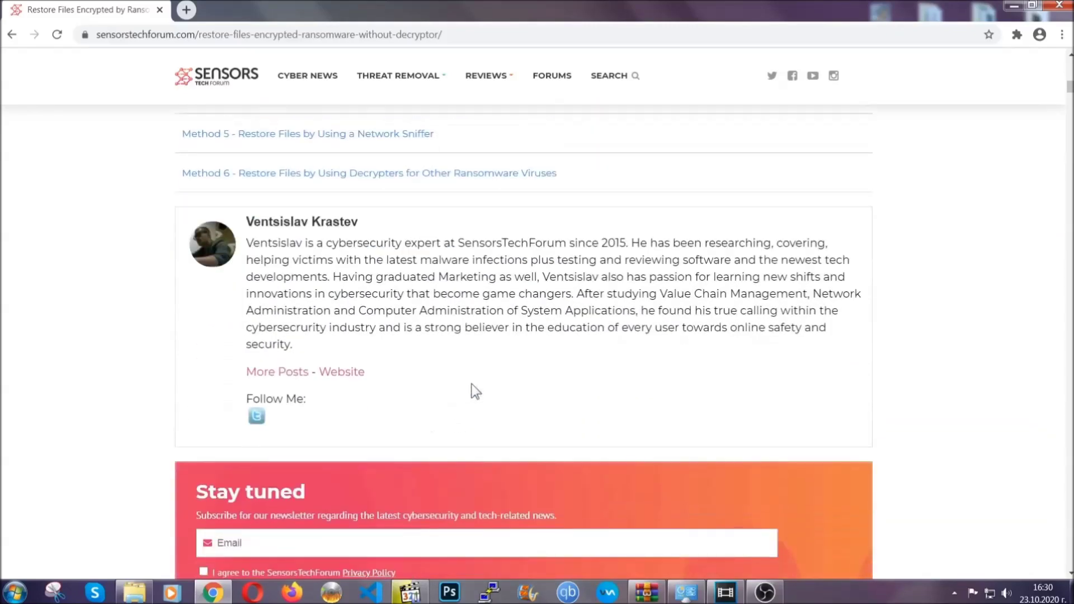
scroll(471, 384, "up", 20)
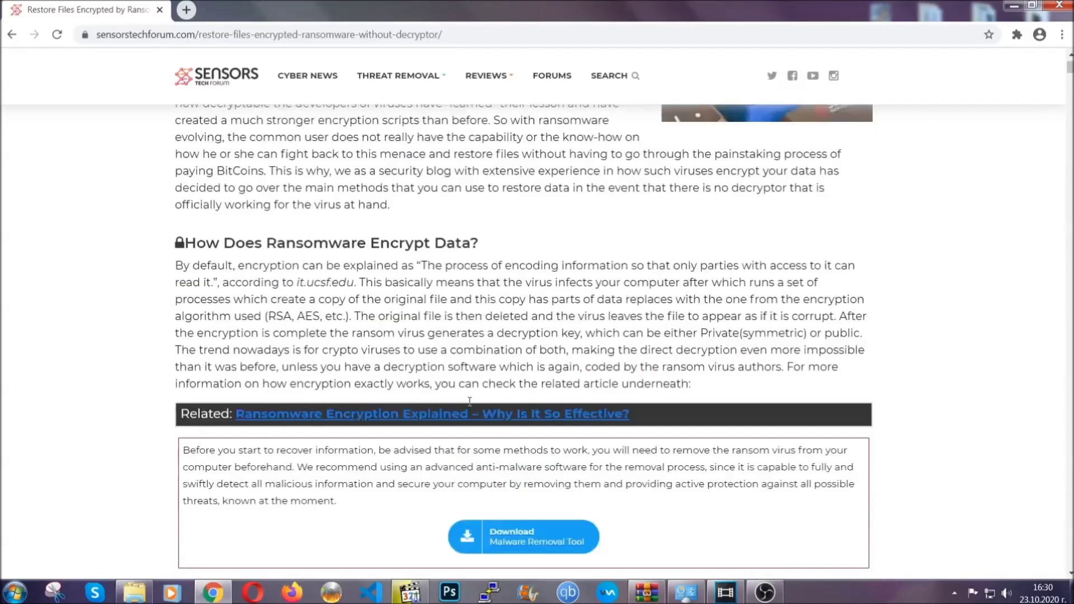
scroll(469, 401, "up", 4)
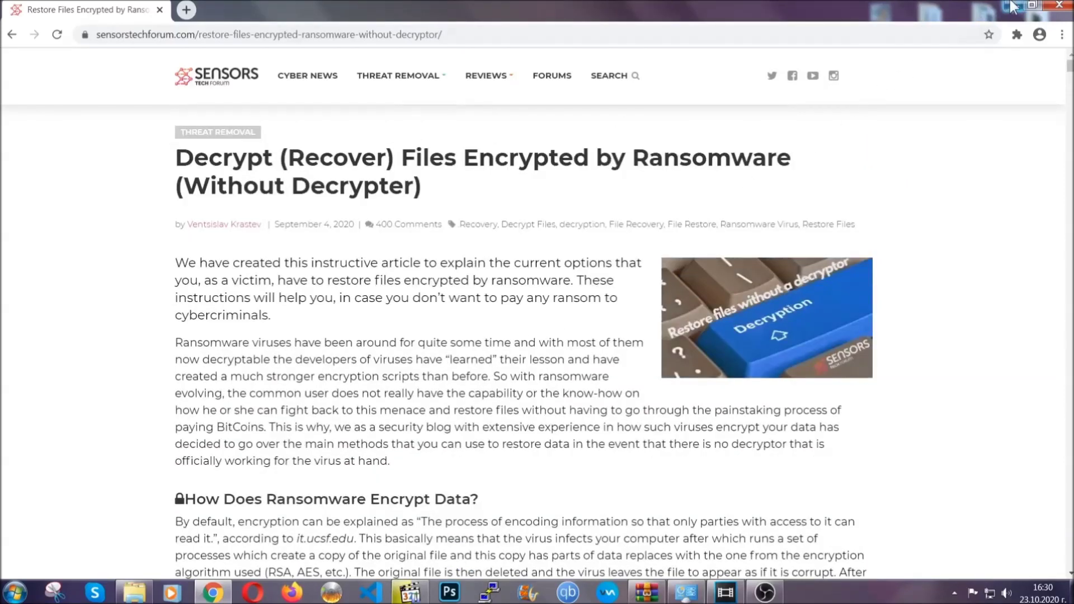
left_click(1013, 6)
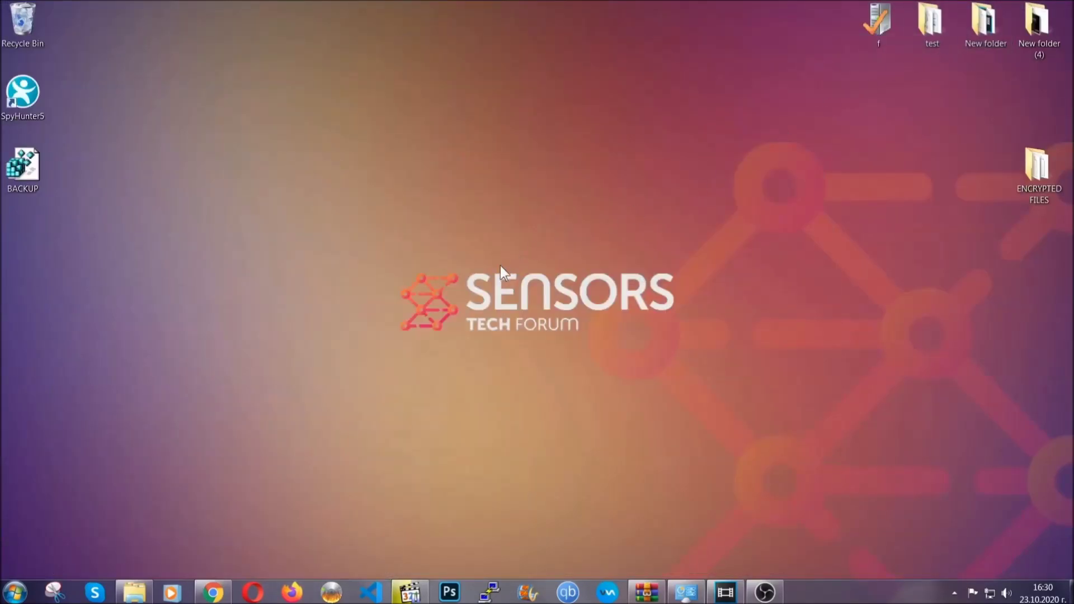